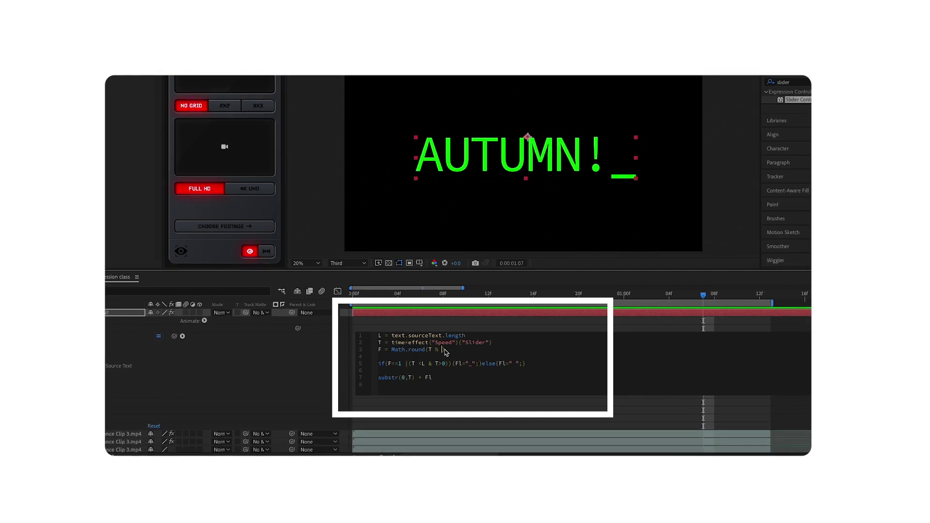
Step: Finish line 3 of the Source Text expression so it reads 'T % 12)' for the blinking underscore
{"action": "type", "text": "12)"}
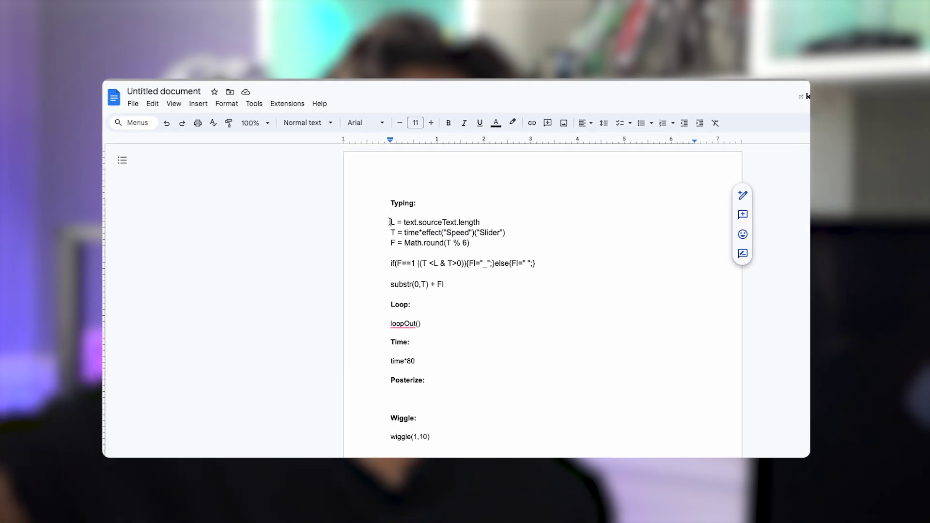
{"action": "left_click_drag", "start_coordinate": [389, 219], "coordinate": [444, 286]}
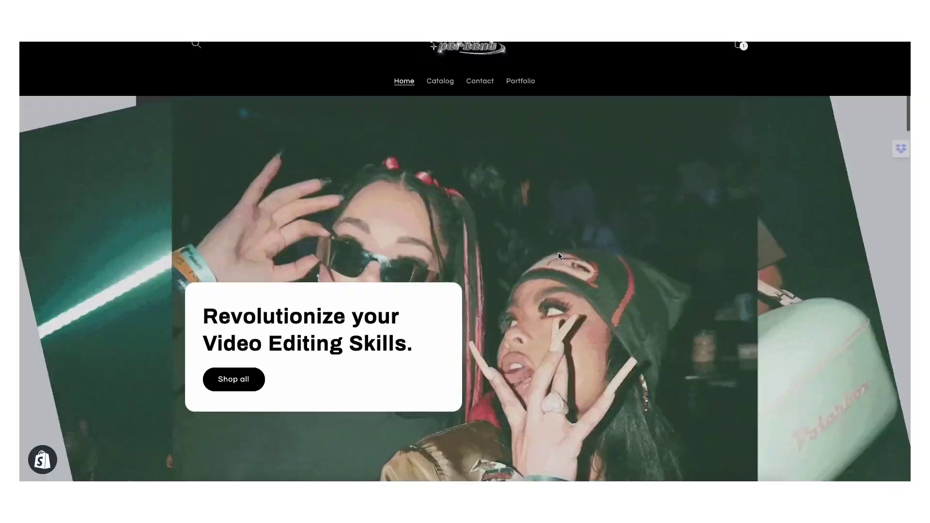
Step: Scroll down through the ElevenPercent Shopify store page
{"action": "scroll", "coordinate": [558, 253], "scroll_direction": "down", "scroll_amount": 15}
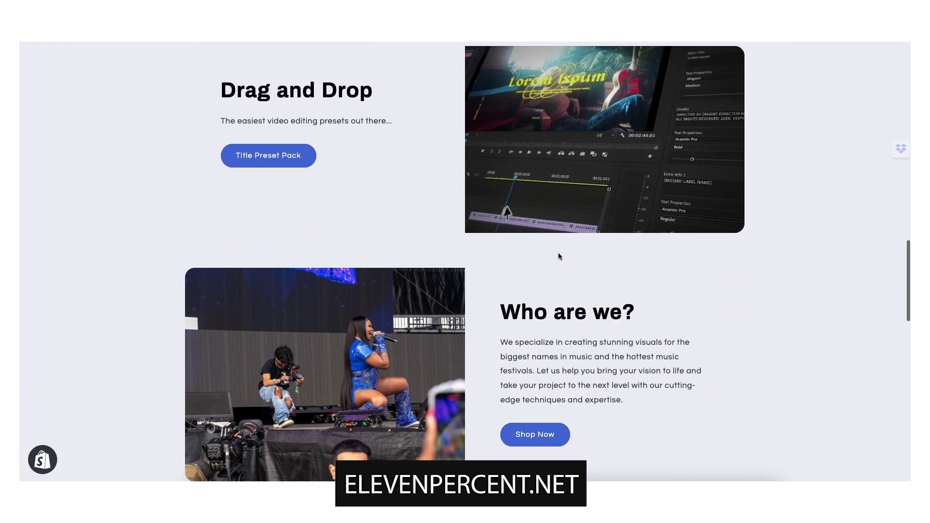
{"action": "scroll", "coordinate": [558, 253], "scroll_direction": "down", "scroll_amount": 4}
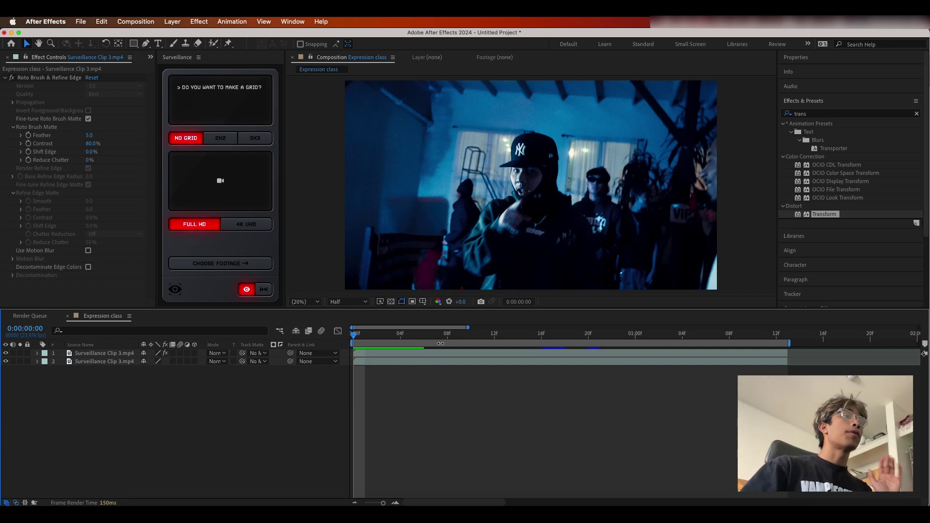
{"action": "left_click", "coordinate": [426, 357]}
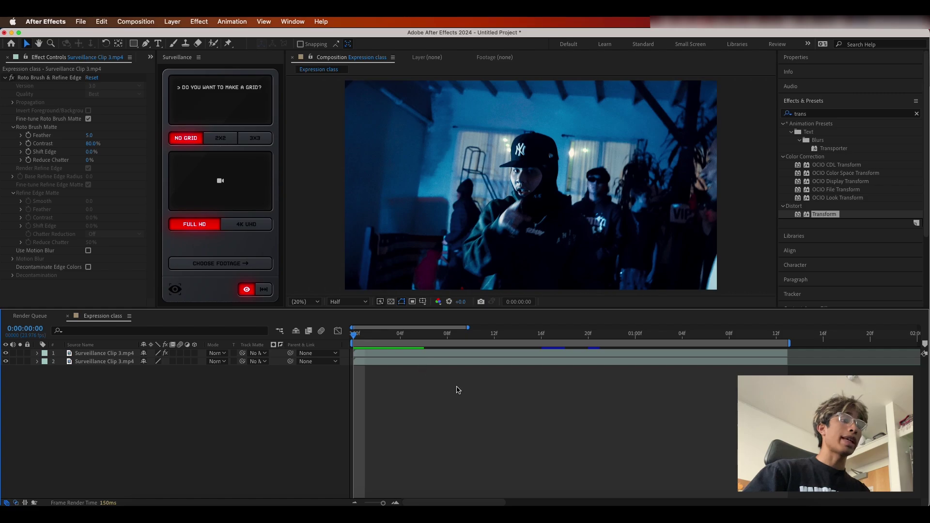
Step: Look over the saved-expressions document in Chrome, then return to the Expression class comp
{"action": "left_click", "coordinate": [604, 513]}
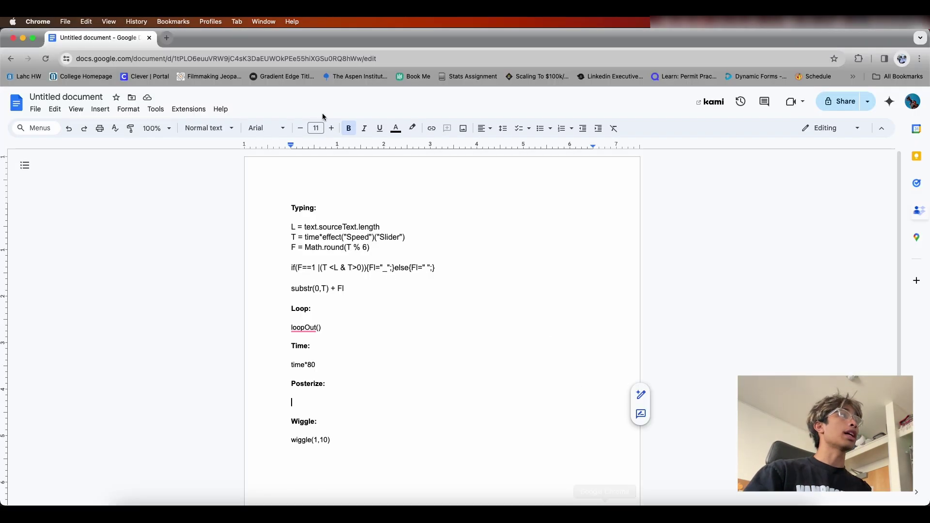
{"action": "scroll", "coordinate": [281, 277], "scroll_direction": "down", "scroll_amount": 1}
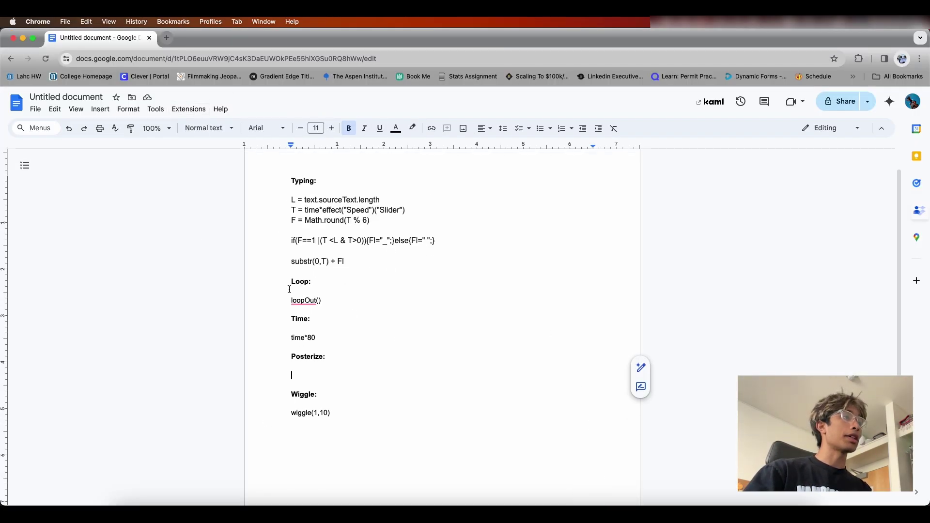
{"action": "scroll", "coordinate": [283, 276], "scroll_direction": "up", "scroll_amount": 1}
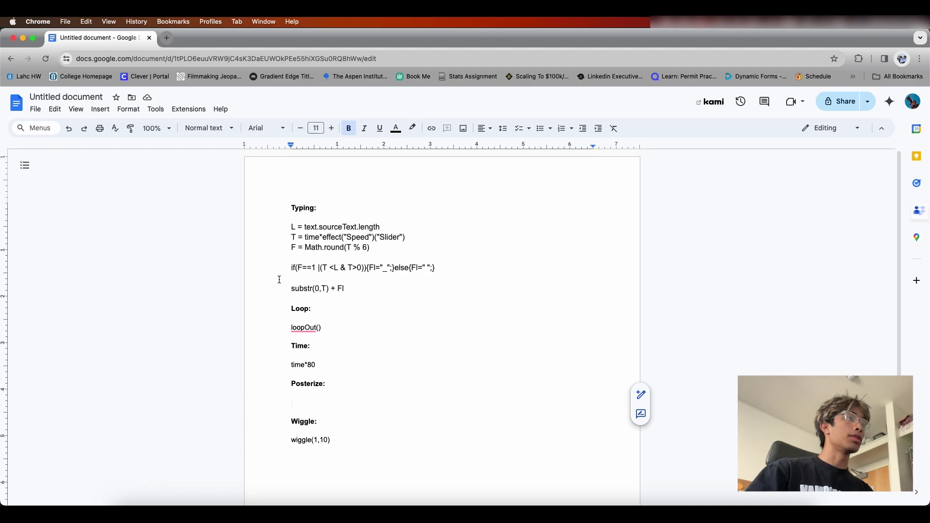
{"action": "left_click", "coordinate": [297, 514]}
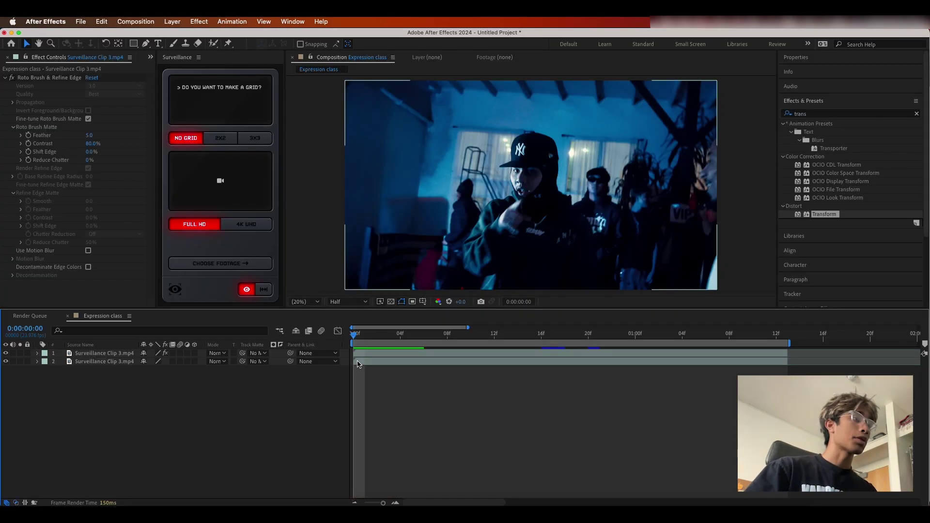
{"action": "left_click", "coordinate": [96, 356]}
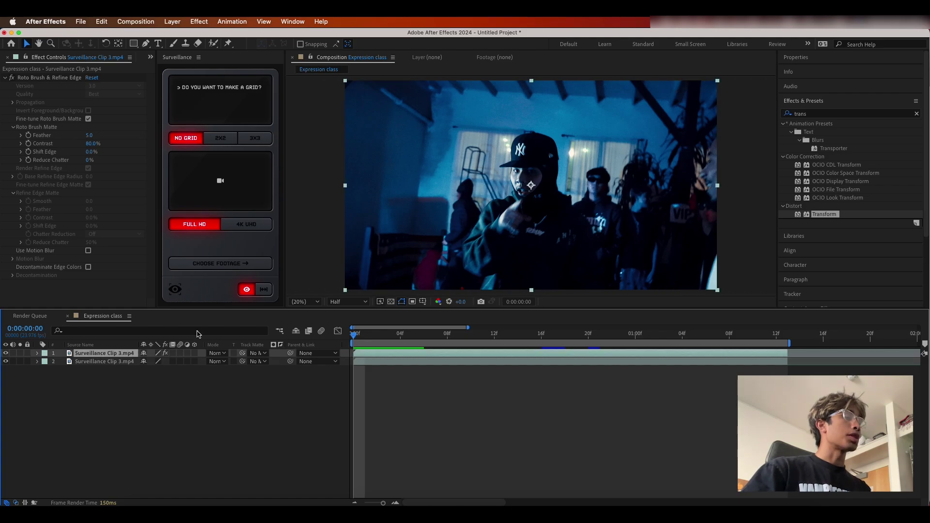
{"action": "left_click_drag", "start_coordinate": [354, 335], "coordinate": [494, 335]}
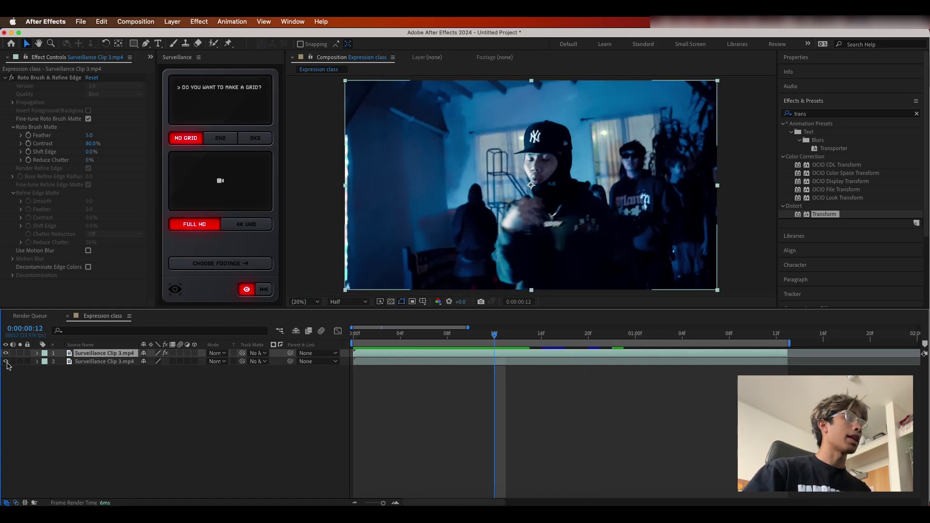
{"action": "left_click", "coordinate": [94, 363]}
{"action": "left_click", "coordinate": [6, 361]}
{"action": "left_click", "coordinate": [6, 361]}
{"action": "left_click", "coordinate": [5, 353]}
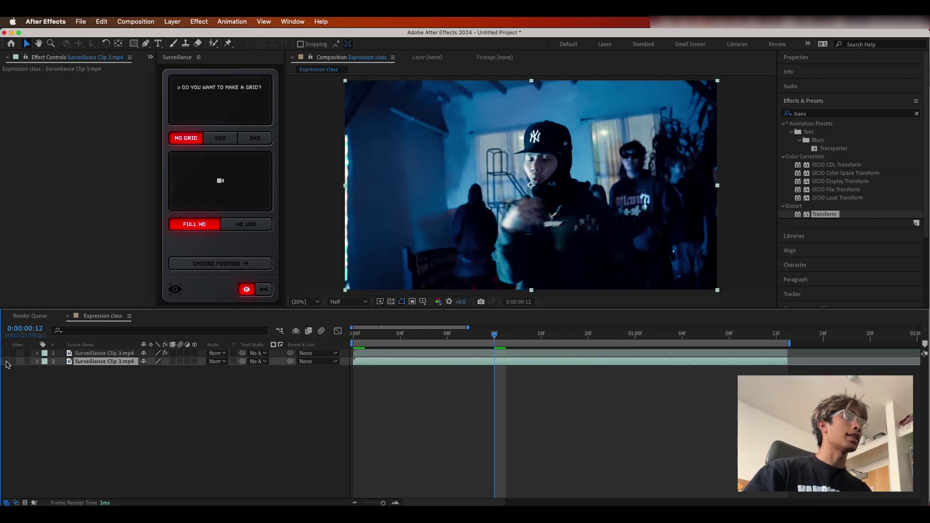
{"action": "left_click", "coordinate": [6, 362]}
{"action": "left_click_drag", "start_coordinate": [494, 338], "coordinate": [540, 338]}
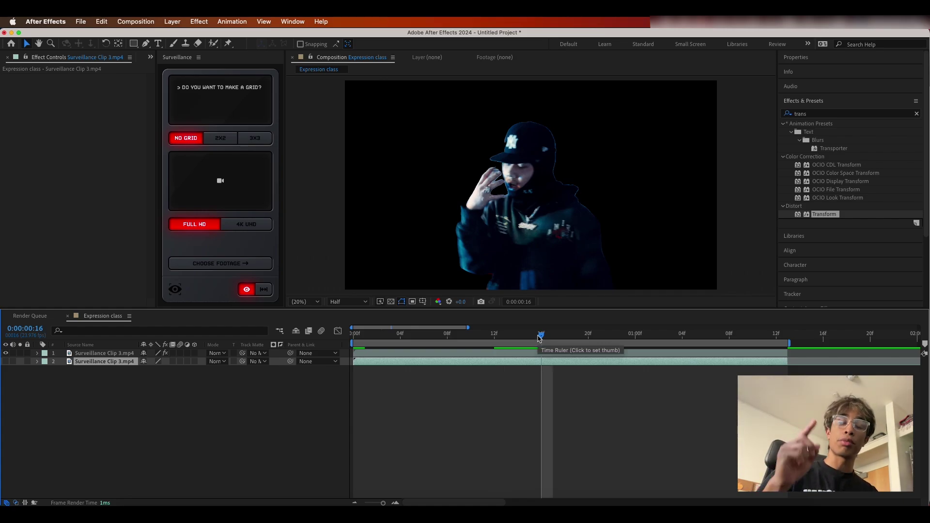
{"action": "left_click", "coordinate": [5, 361]}
{"action": "left_click", "coordinate": [89, 354]}
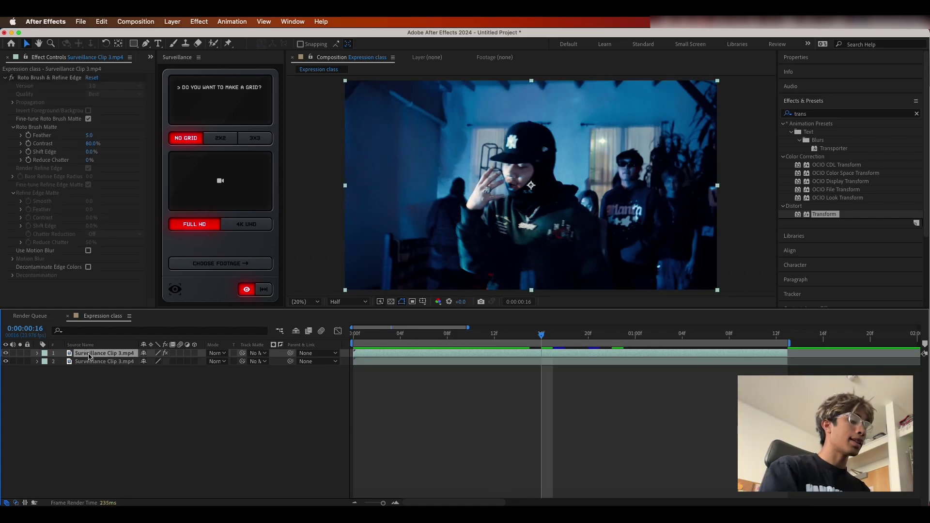
Step: Duplicate the roto cut-out layer and apply a Transform effect to layer 2
{"action": "key", "text": "super+d"}
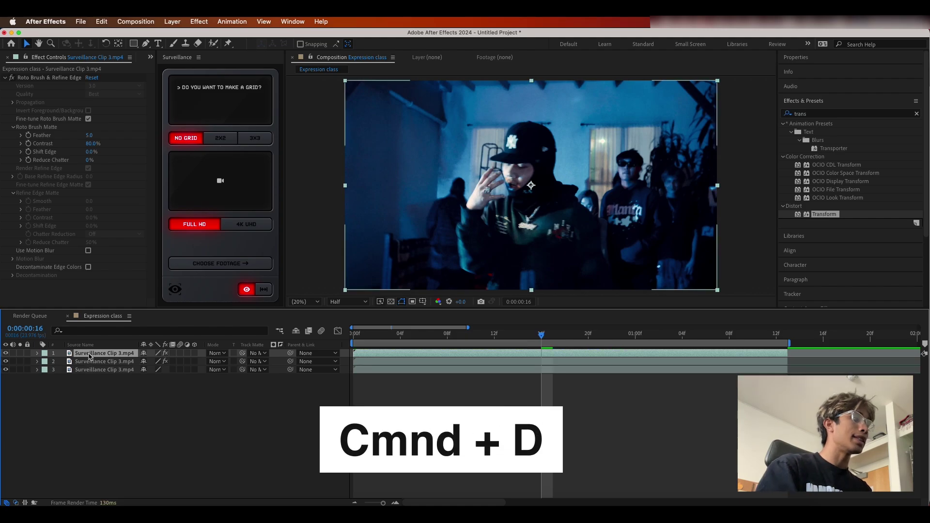
{"action": "left_click", "coordinate": [90, 362]}
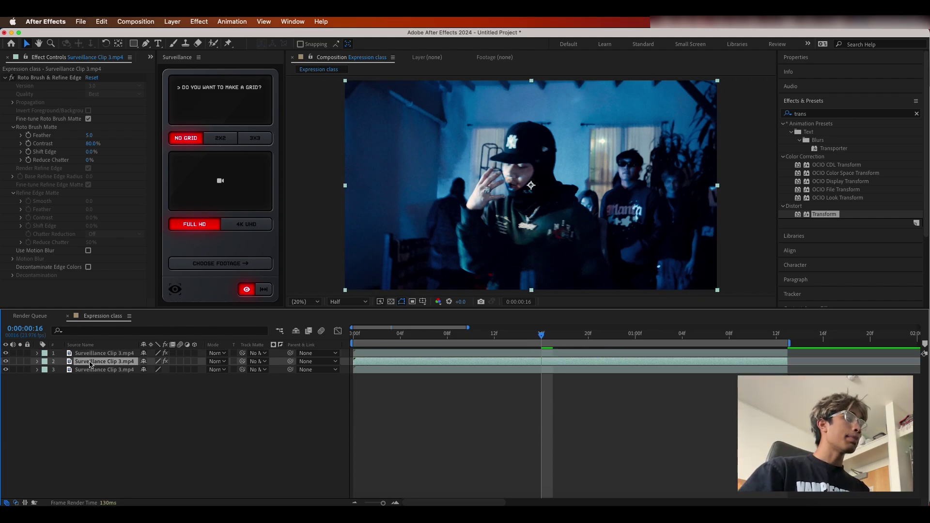
{"action": "left_click", "coordinate": [897, 114]}
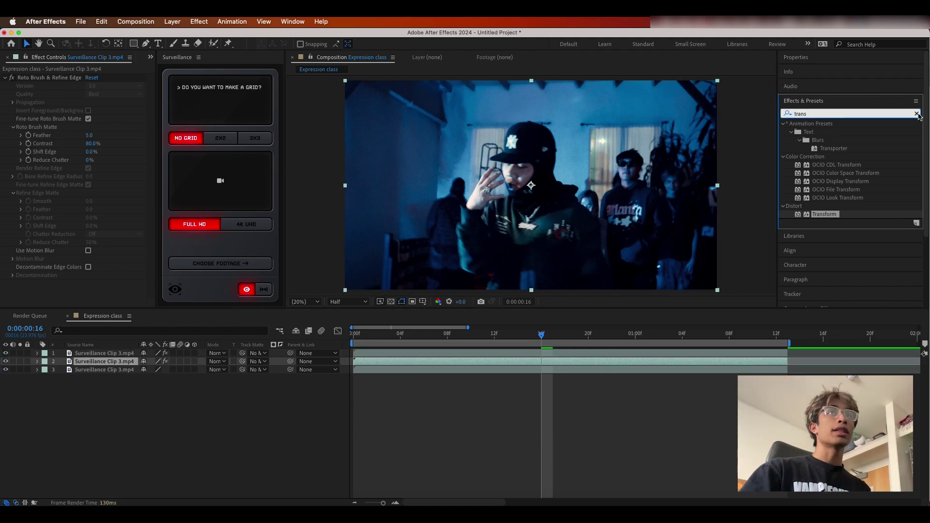
{"action": "left_click", "coordinate": [917, 114]}
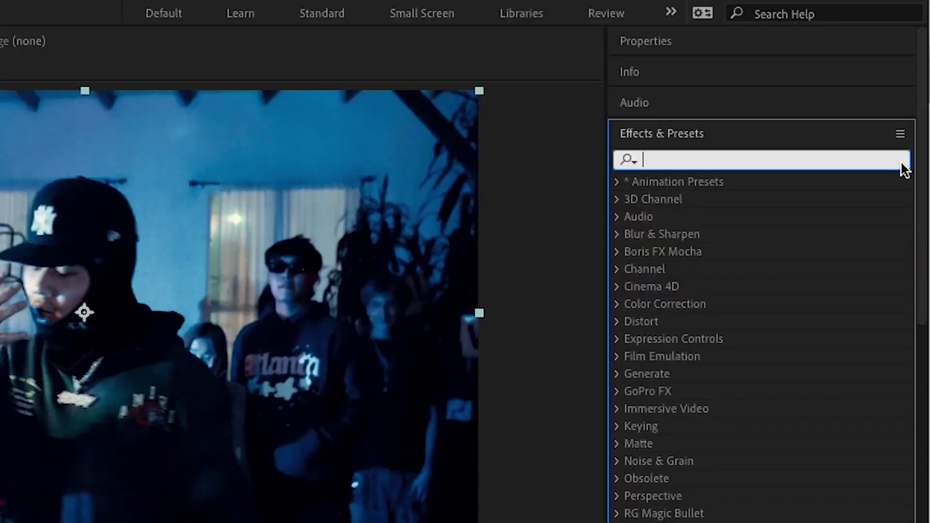
{"action": "type", "text": "tra"}
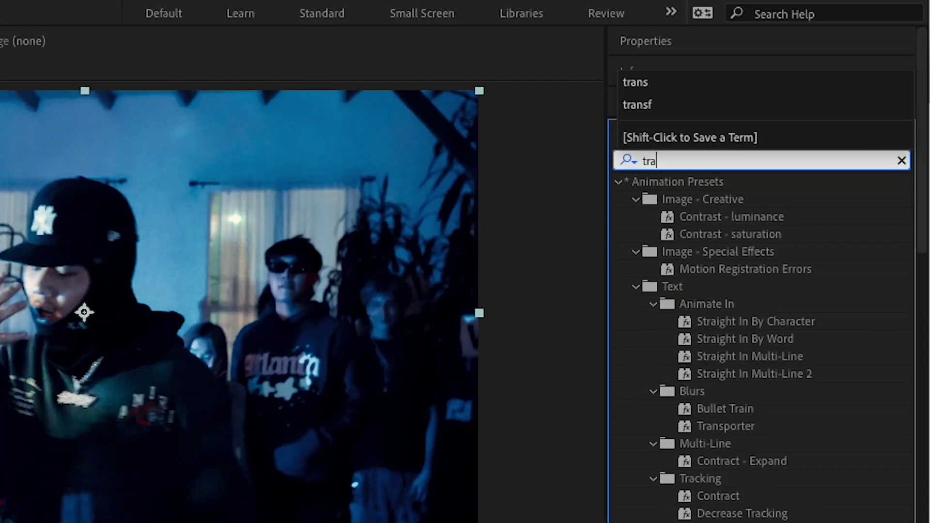
{"action": "type", "text": "n"}
{"action": "mouse_move", "coordinate": [706, 373]}
{"action": "left_mouse_down"}
{"action": "mouse_move", "coordinate": [705, 341]}
{"action": "mouse_move", "coordinate": [692, 362]}
{"action": "left_mouse_up"}
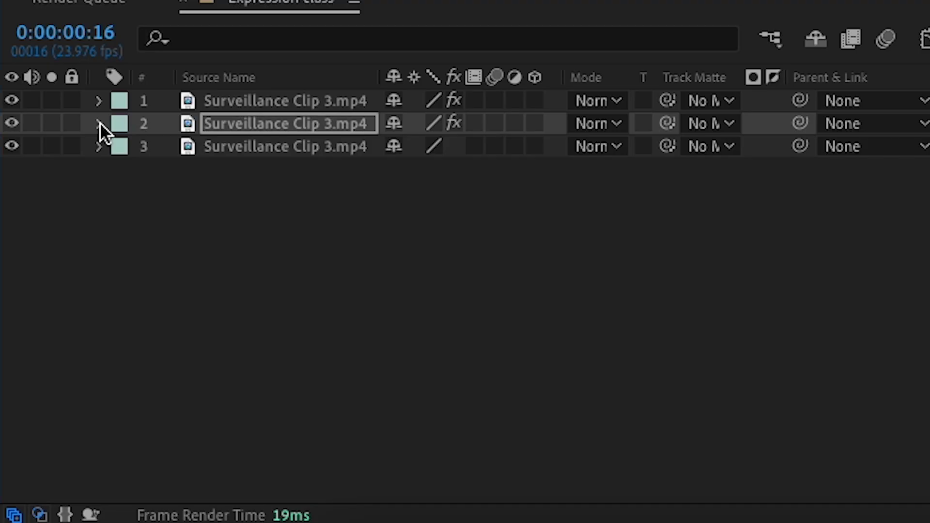
Step: Keyframe layer 2's Transform Position from 1920,1080 at frame 4 to X 4912 at frame 17
{"action": "left_click", "coordinate": [37, 362]}
{"action": "left_click", "coordinate": [122, 146]}
{"action": "left_click", "coordinate": [122, 147]}
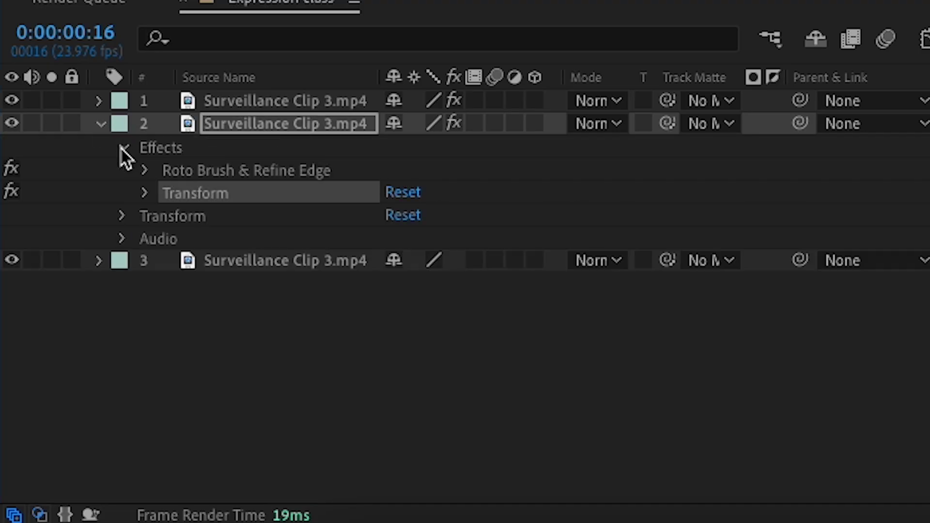
{"action": "left_click", "coordinate": [145, 193]}
{"action": "scroll", "coordinate": [220, 208], "scroll_direction": "down", "scroll_amount": 3}
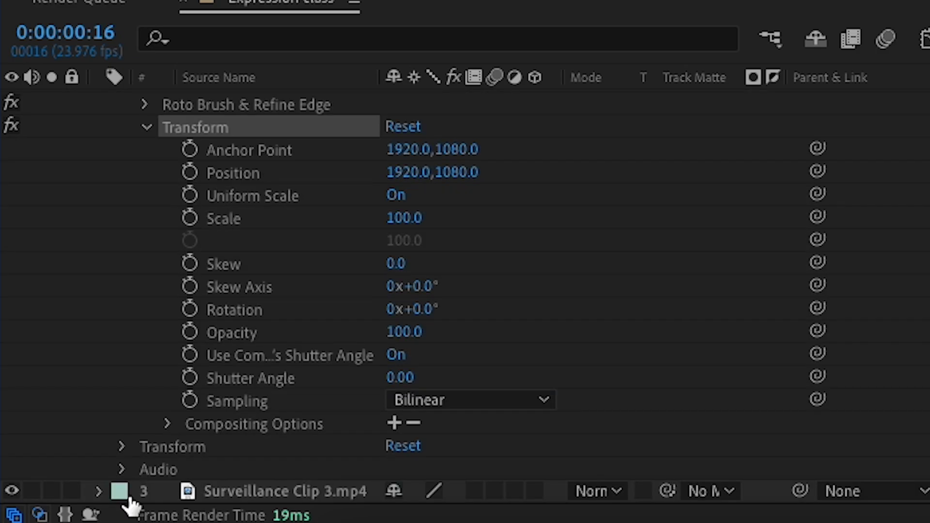
{"action": "scroll", "coordinate": [213, 237], "scroll_direction": "up", "scroll_amount": 3}
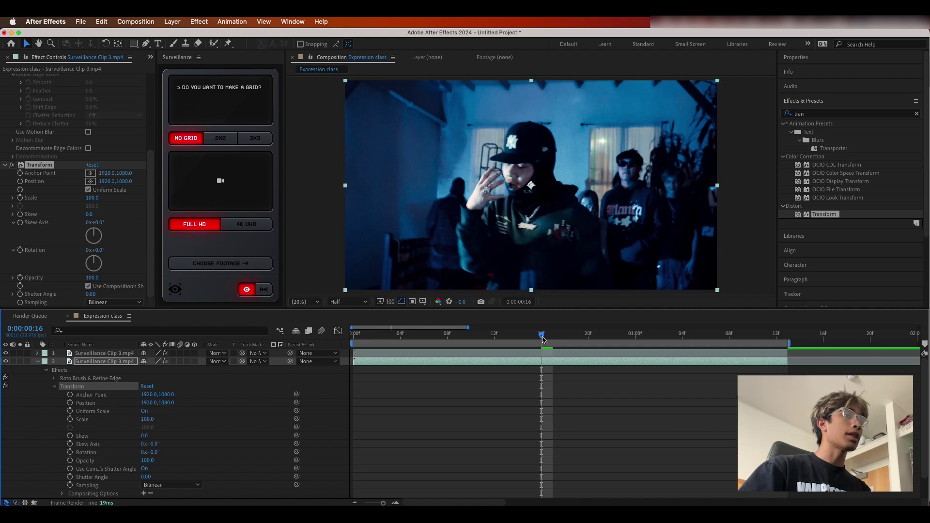
{"action": "left_click_drag", "start_coordinate": [544, 339], "coordinate": [400, 334]}
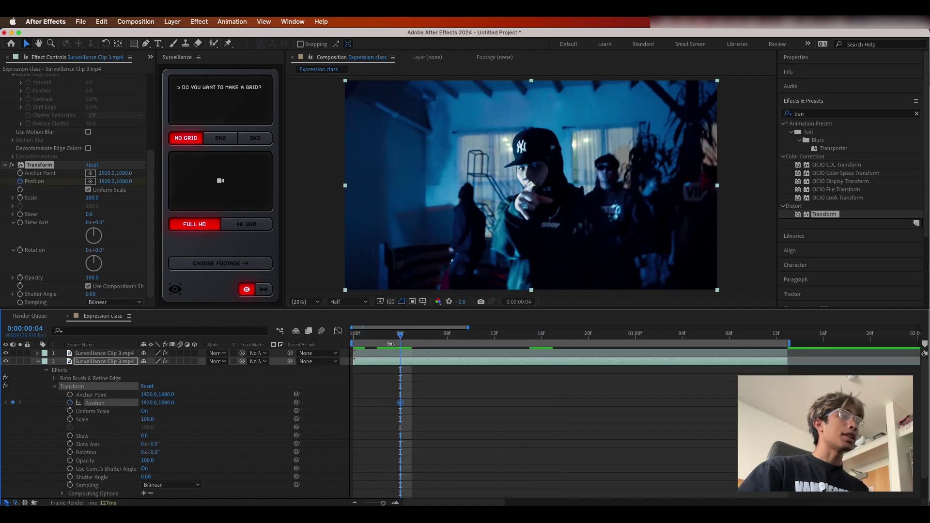
{"action": "key", "text": "space"}
{"action": "key", "text": "space"}
{"action": "left_click_drag", "start_coordinate": [153, 405], "coordinate": [708, 352]}
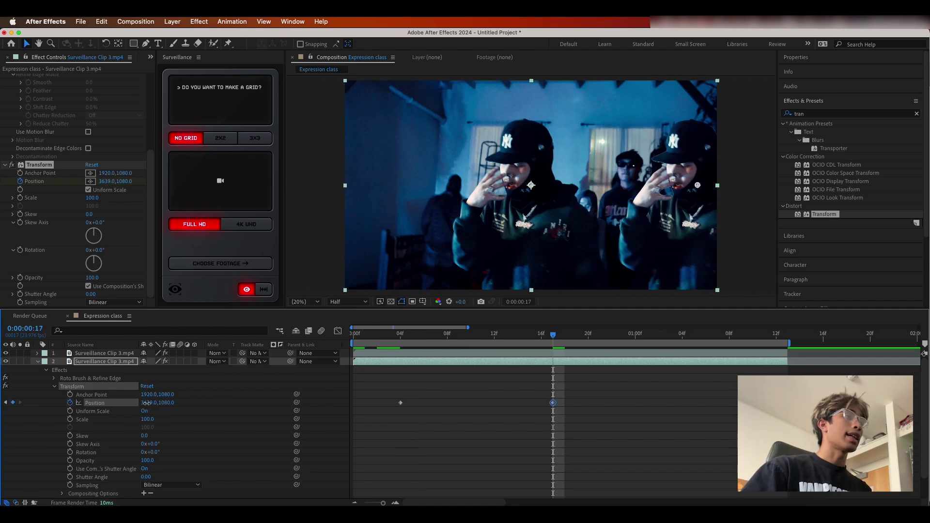
{"action": "left_click_drag", "start_coordinate": [145, 403], "coordinate": [557, 397]}
{"action": "left_click_drag", "start_coordinate": [553, 335], "coordinate": [401, 339]}
Step: Move the second Position keyframe to about 15f and apply Easy Ease Out to both keyframes
{"action": "left_click", "coordinate": [471, 334]}
{"action": "left_click_drag", "start_coordinate": [552, 404], "coordinate": [394, 418]}
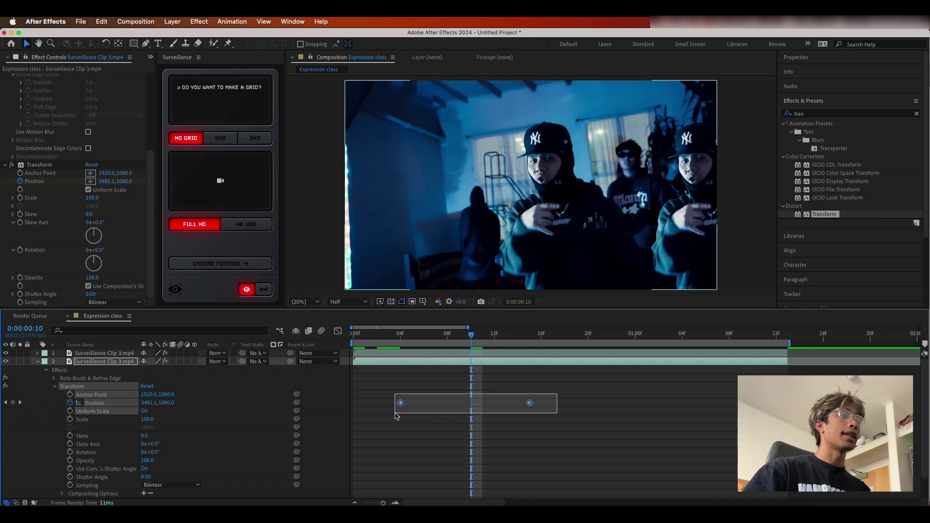
{"action": "right_click", "coordinate": [400, 403]}
{"action": "mouse_move", "coordinate": [458, 495]}
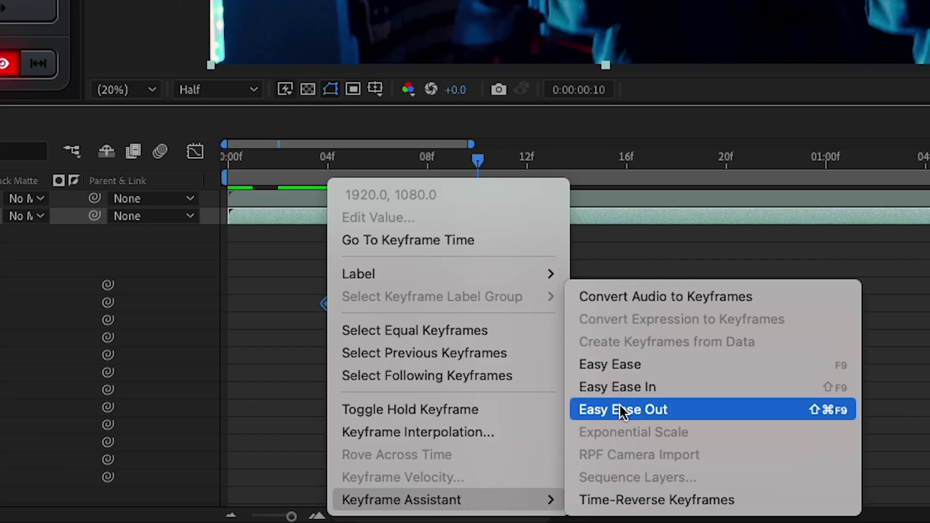
{"action": "left_click", "coordinate": [535, 442]}
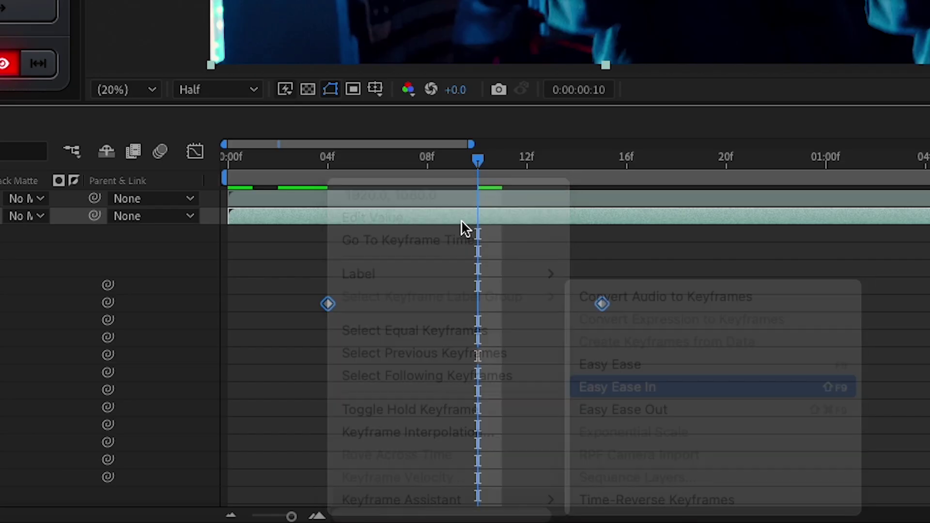
Step: Preview the eased slide carrying the duplicated figure off-frame by frame 14
{"action": "left_click_drag", "start_coordinate": [492, 174], "coordinate": [353, 176]}
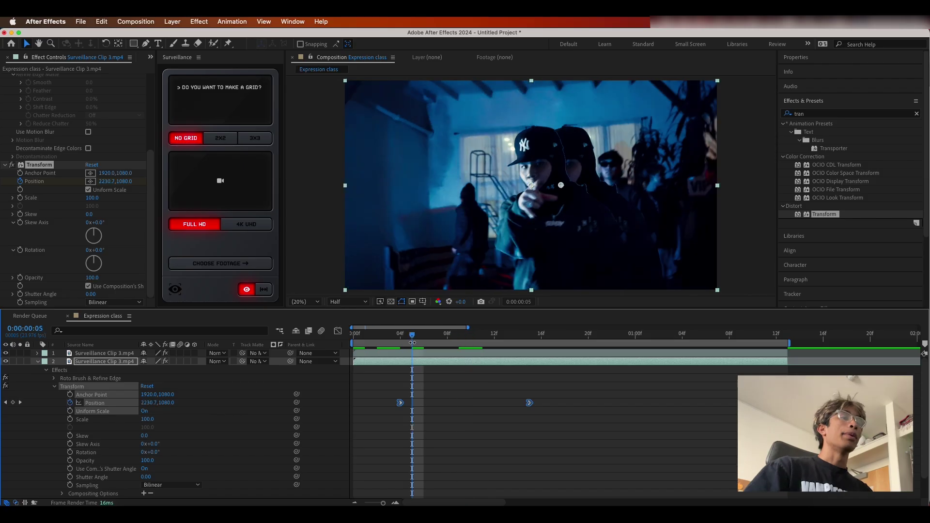
{"action": "key", "text": "space"}
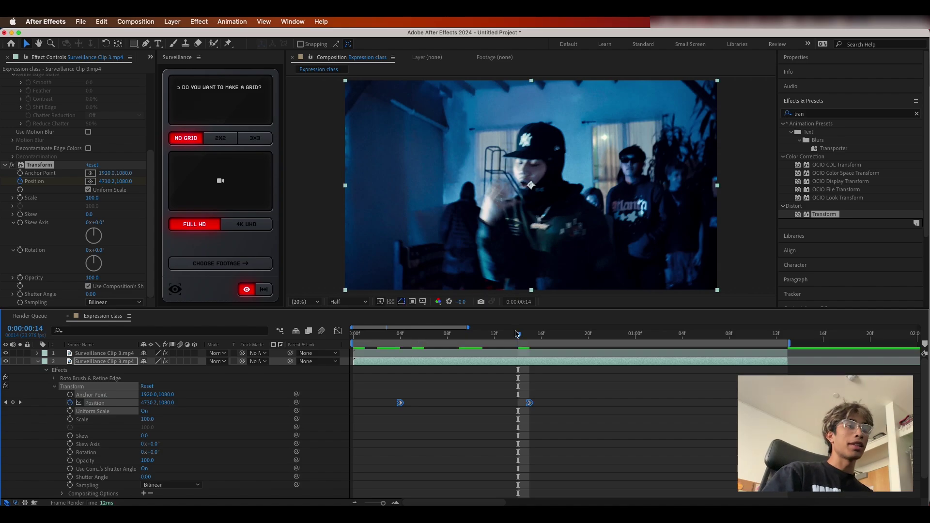
{"action": "left_click", "coordinate": [366, 343]}
{"action": "left_click_drag", "start_coordinate": [366, 343], "coordinate": [412, 348]}
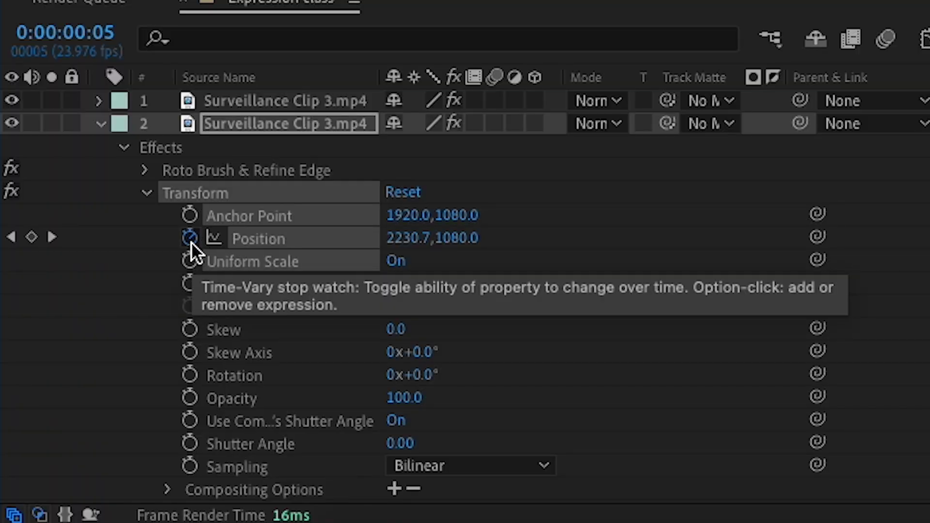
Step: Add a loopOut() expression to layer 2's Transform Position so the slide repeats continuously
{"action": "left_click", "coordinate": [190, 241], "text": "alt"}
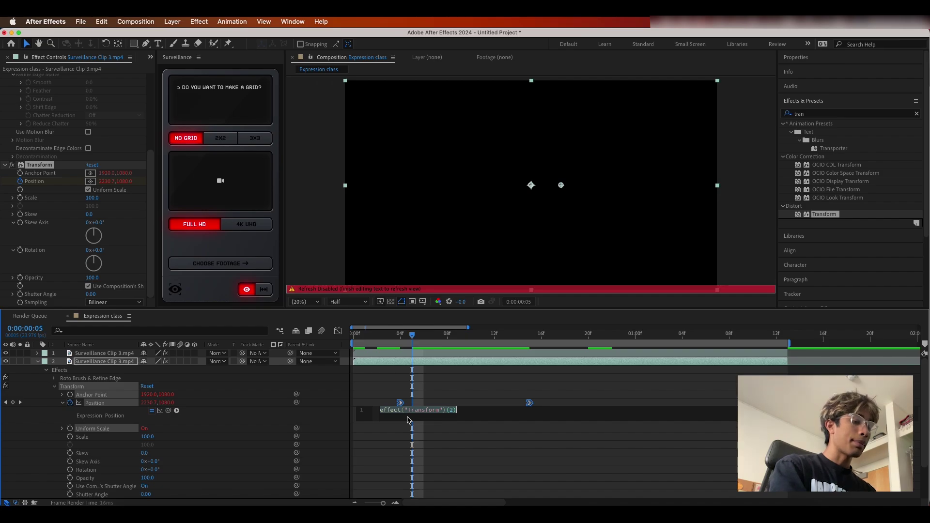
{"action": "type", "text": "loop"}
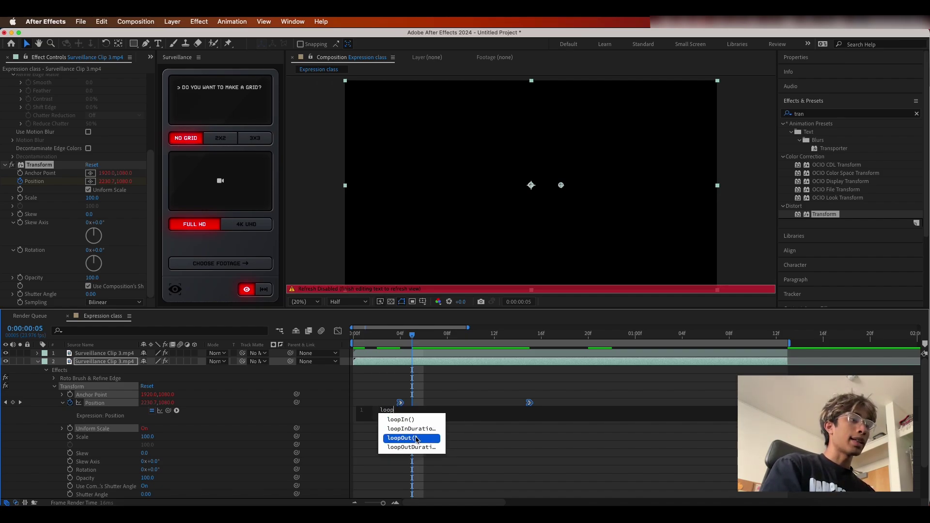
{"action": "left_click", "coordinate": [411, 439]}
{"action": "left_click", "coordinate": [528, 433]}
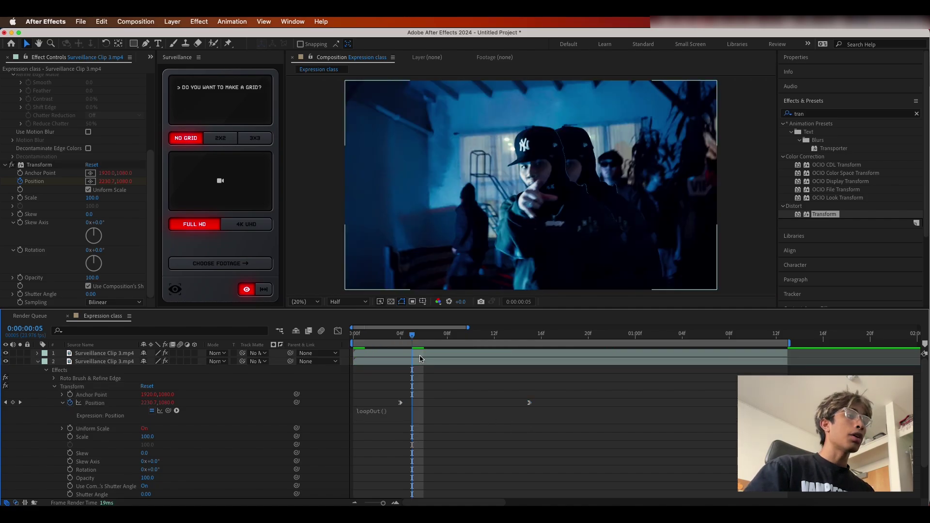
{"action": "left_click_drag", "start_coordinate": [411, 334], "coordinate": [328, 345]}
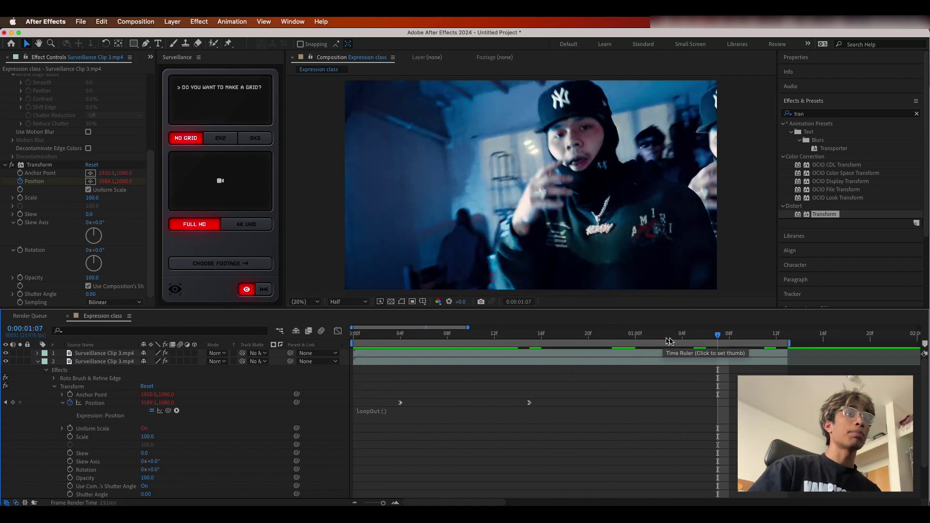
{"action": "left_click", "coordinate": [553, 342]}
{"action": "left_click_drag", "start_coordinate": [446, 345], "coordinate": [506, 339]}
{"action": "key", "text": "space"}
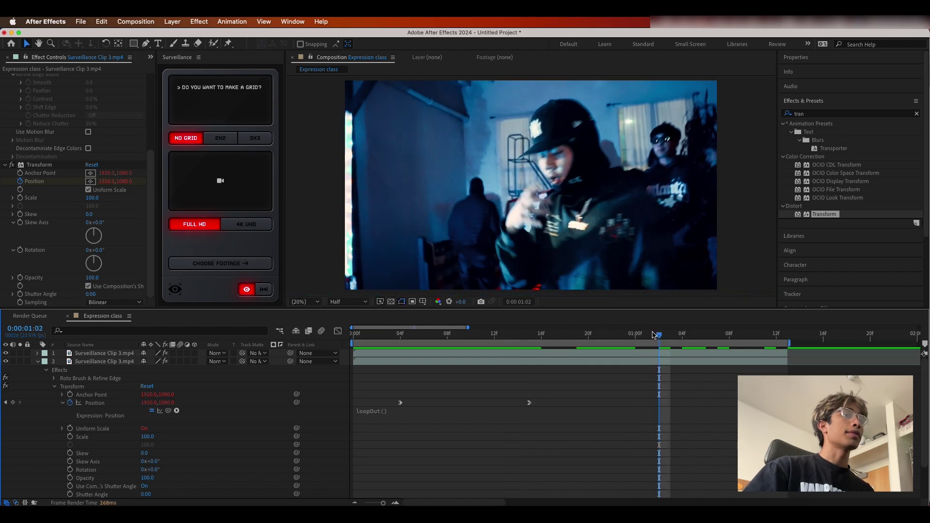
{"action": "left_click_drag", "start_coordinate": [654, 335], "coordinate": [577, 334]}
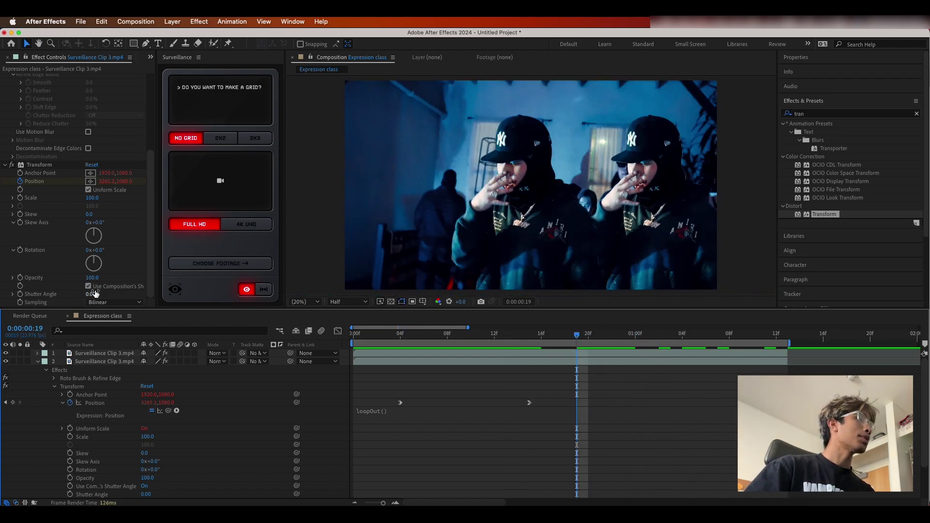
Step: Give layer 2's Transform its own 135 shutter angle instead of the composition's
{"action": "left_click", "coordinate": [92, 296]}
{"action": "left_click", "coordinate": [88, 286]}
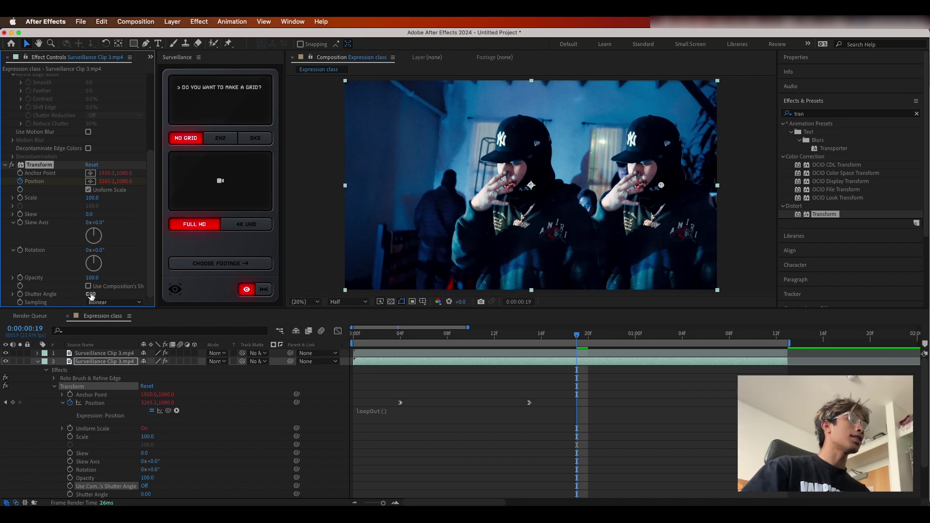
{"action": "left_click_drag", "start_coordinate": [91, 297], "coordinate": [156, 296]}
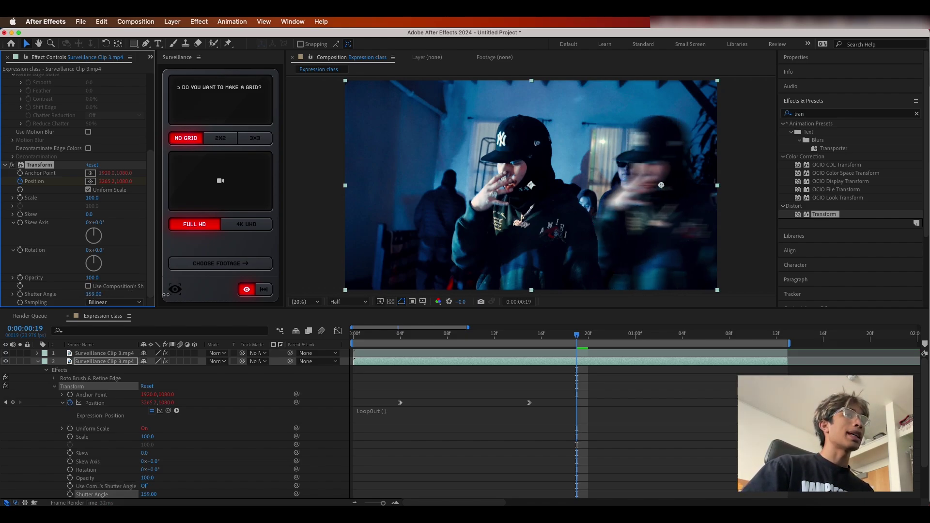
{"action": "left_click", "coordinate": [806, 113]}
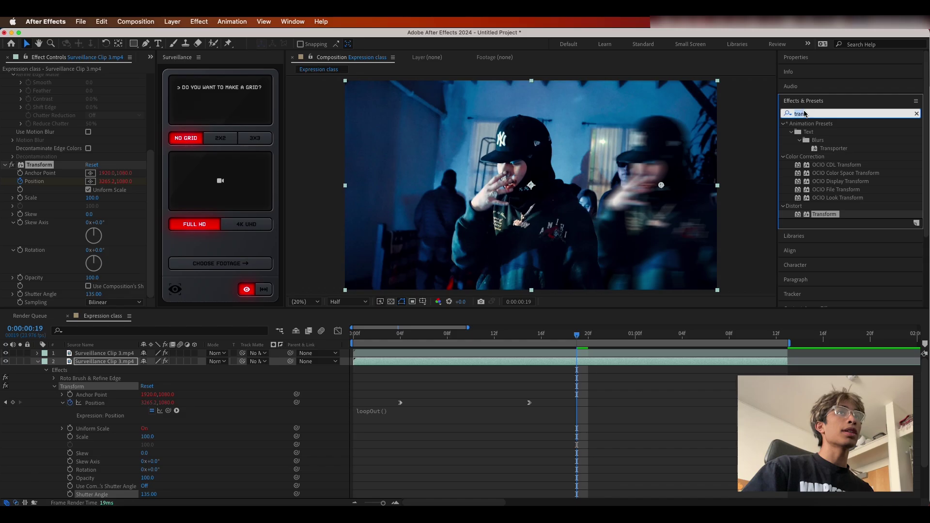
Step: Apply Echo to layer 2 with 8 echoes and the Echo Operator left on Add
{"action": "type", "text": "echo"}
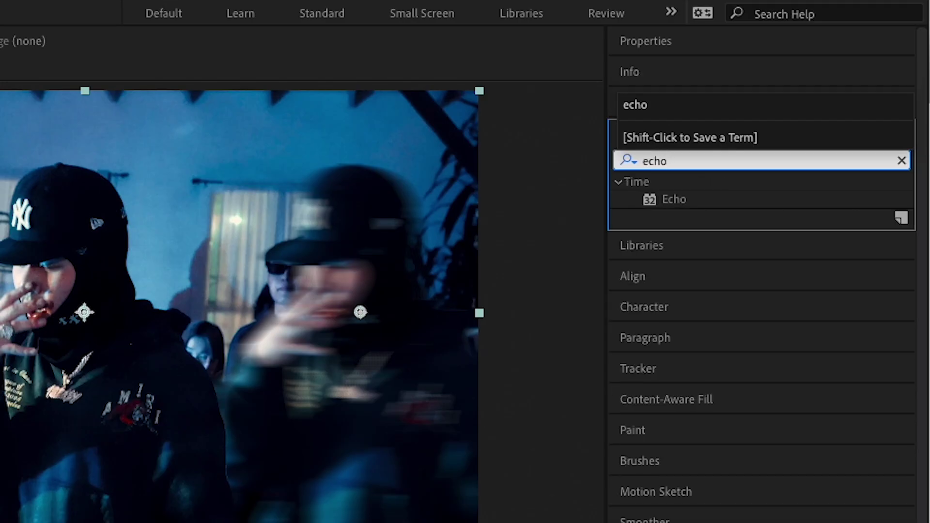
{"action": "left_click_drag", "start_coordinate": [670, 200], "coordinate": [166, 522]}
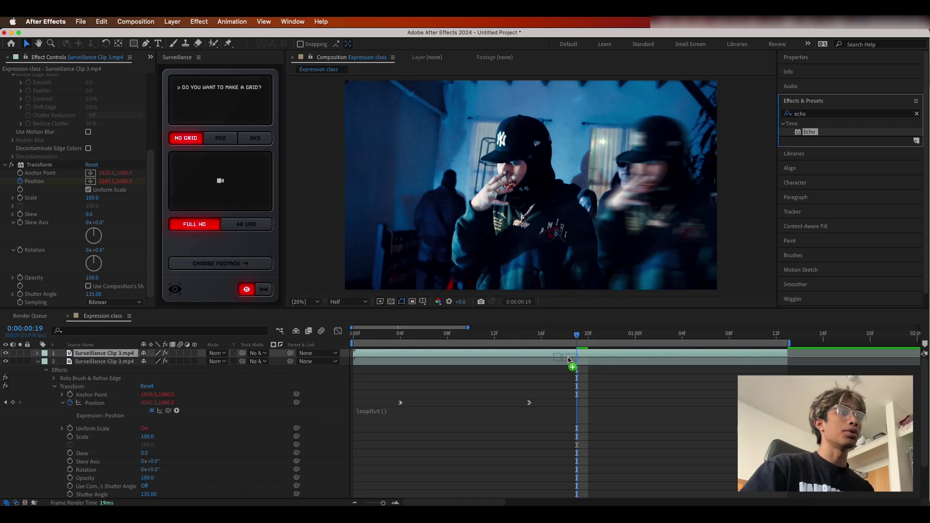
{"action": "left_click_drag", "start_coordinate": [568, 359], "coordinate": [569, 364]}
{"action": "left_click", "coordinate": [90, 279]}
{"action": "left_click", "coordinate": [88, 279]}
{"action": "type", "text": "8"}
{"action": "key", "text": "Return"}
{"action": "left_click", "coordinate": [123, 303]}
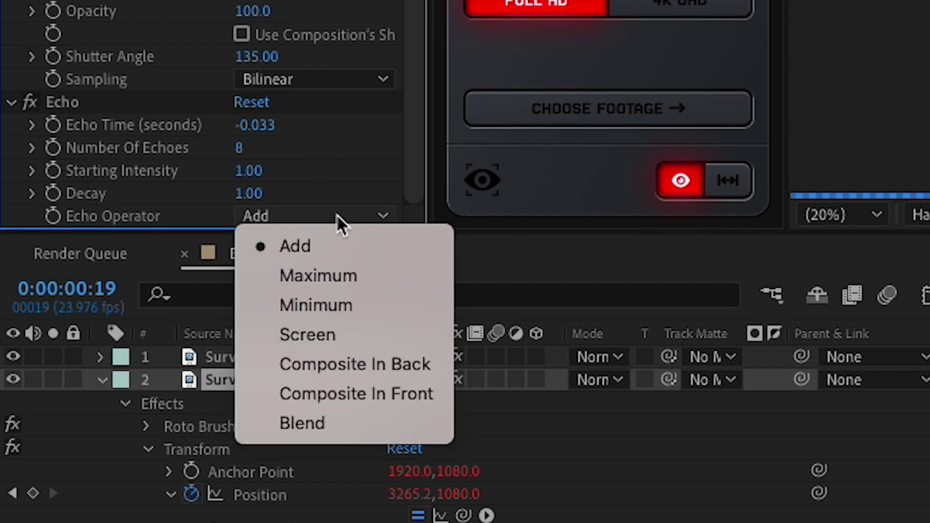
{"action": "left_click", "coordinate": [336, 210]}
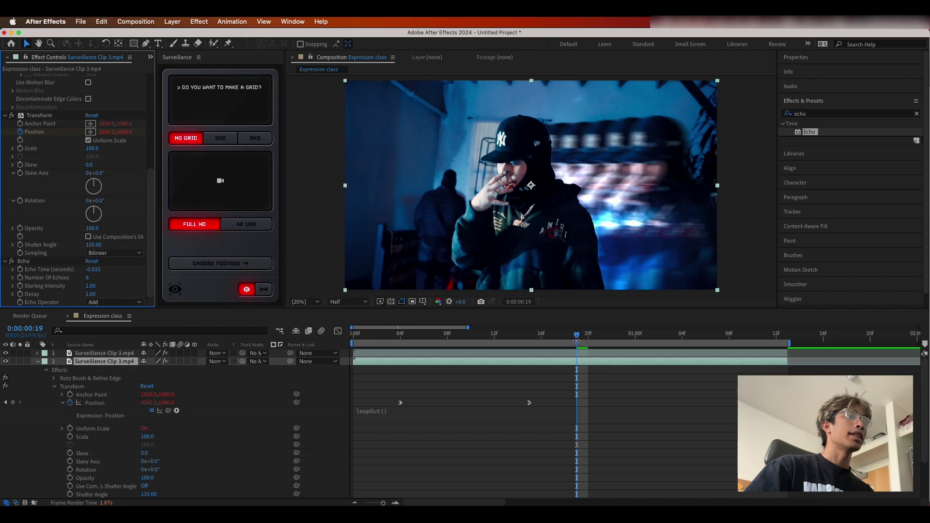
Step: Preview the echo trail behind the sliding duplicate, stopping at frame 18
{"action": "key", "text": "space"}
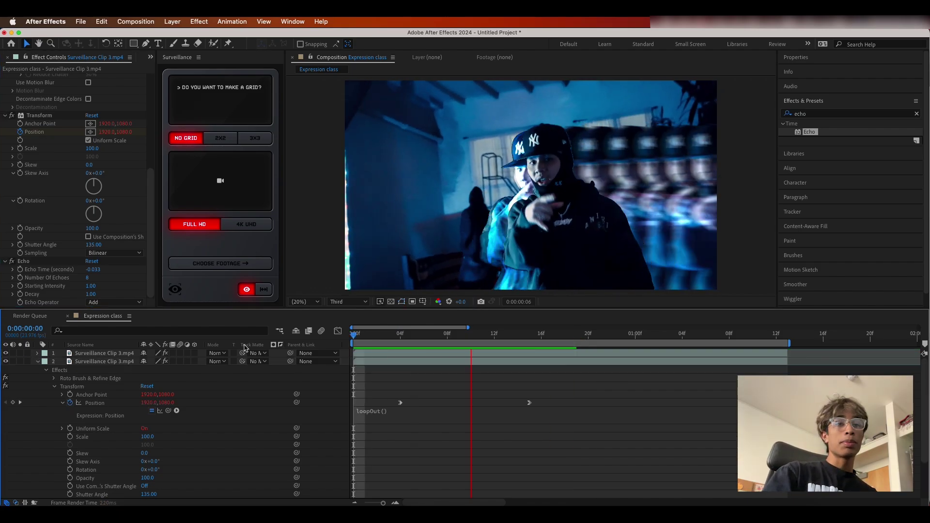
{"action": "left_click", "coordinate": [559, 340]}
{"action": "key", "text": "space"}
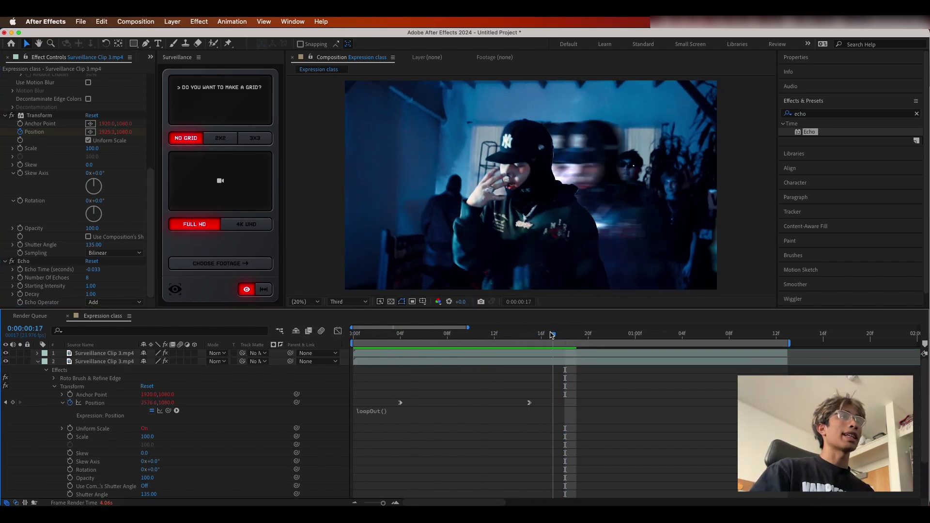
{"action": "left_click", "coordinate": [556, 333]}
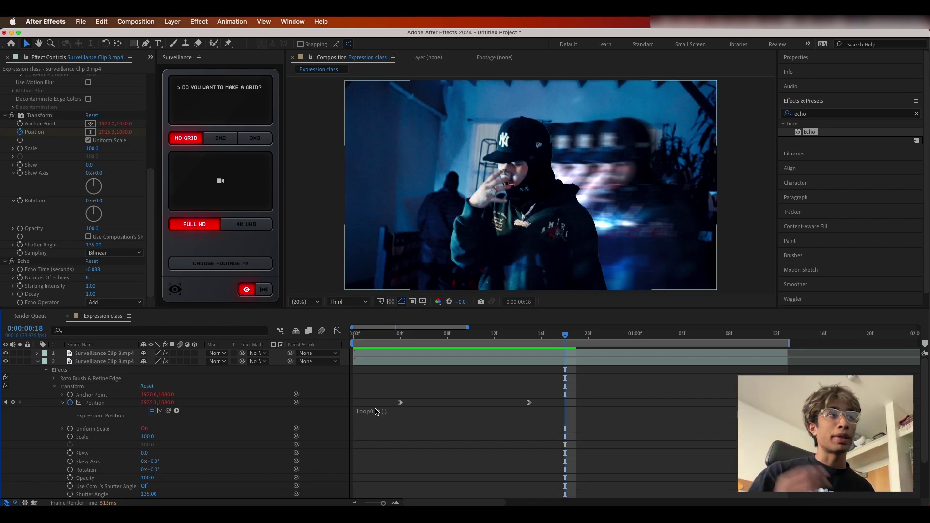
Step: Delete layer 2's Transform and Echo effects, keeping only Roto Brush & Refine Edge
{"action": "left_click", "coordinate": [38, 363]}
{"action": "left_click", "coordinate": [39, 363]}
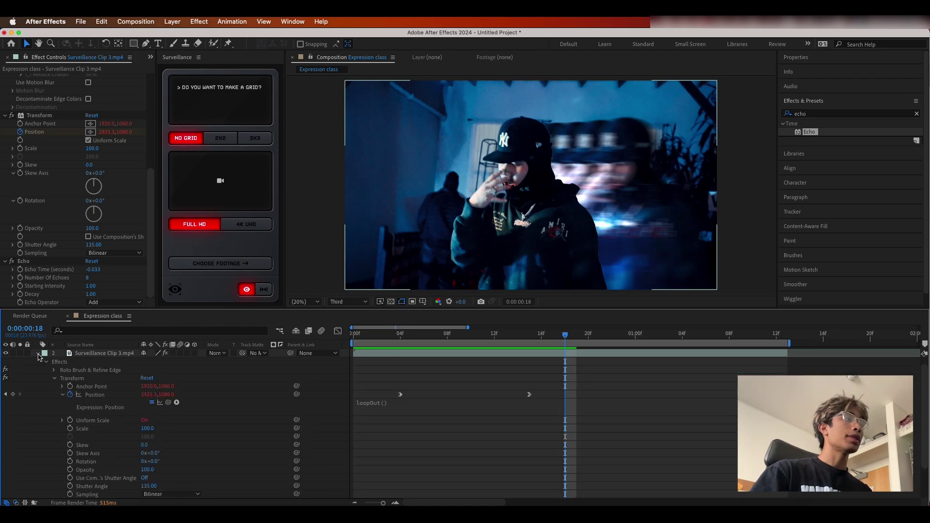
{"action": "left_click", "coordinate": [55, 379]}
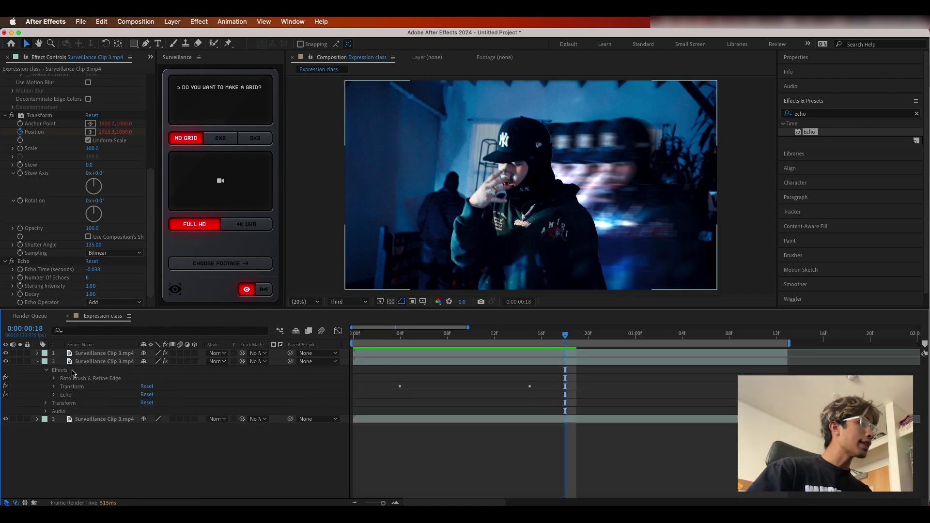
{"action": "left_click", "coordinate": [73, 379]}
{"action": "left_click", "coordinate": [78, 386], "text": "shift"}
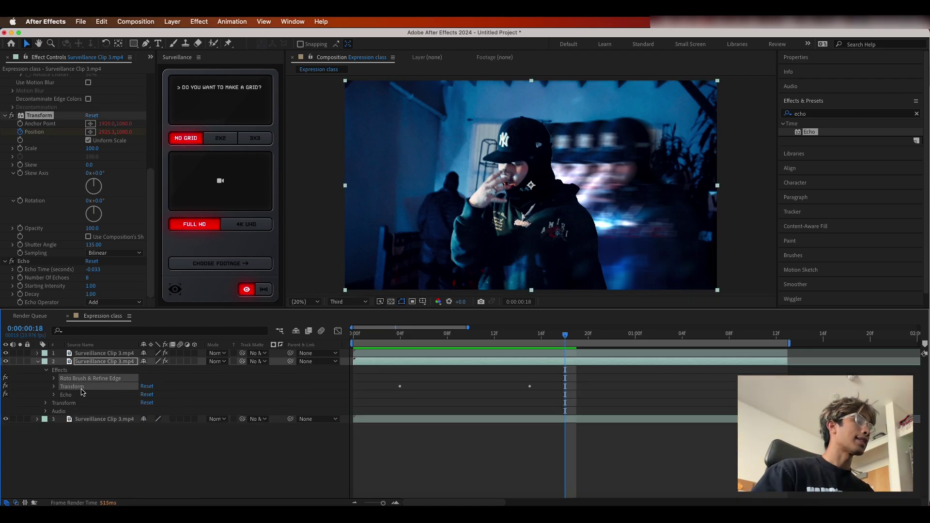
{"action": "left_click", "coordinate": [80, 394]}
{"action": "left_click", "coordinate": [83, 387], "text": "shift"}
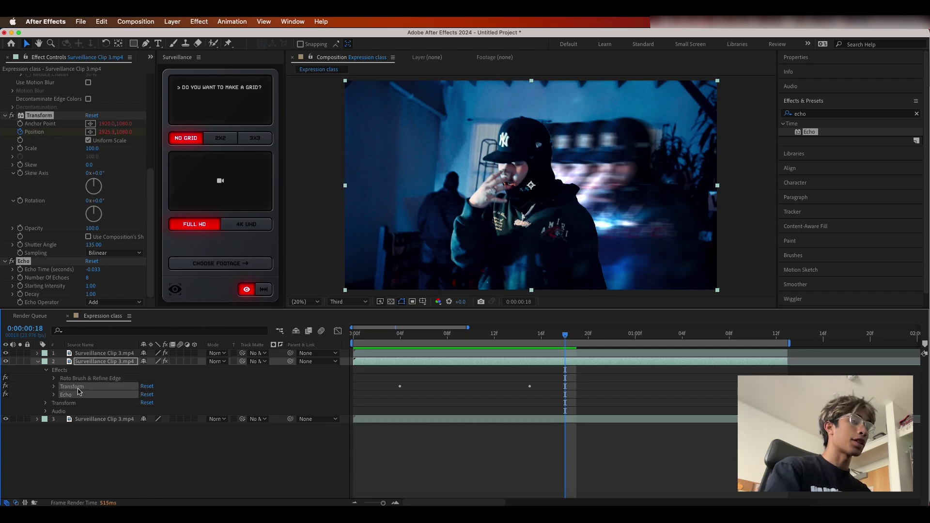
{"action": "key", "text": "Delete"}
{"action": "left_click_drag", "start_coordinate": [567, 336], "coordinate": [377, 336]}
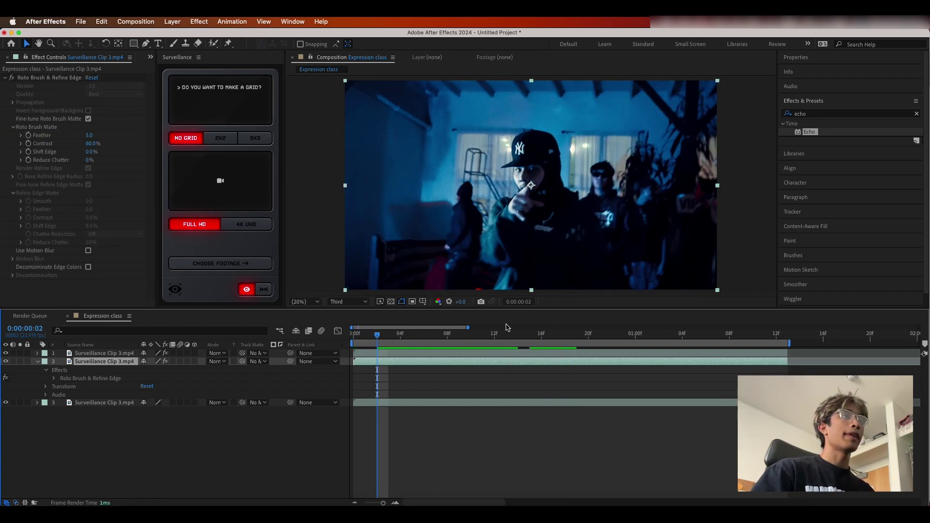
Step: Apply Turbulent Displace to layer 2 and set its Size to 192
{"action": "left_click", "coordinate": [825, 114]}
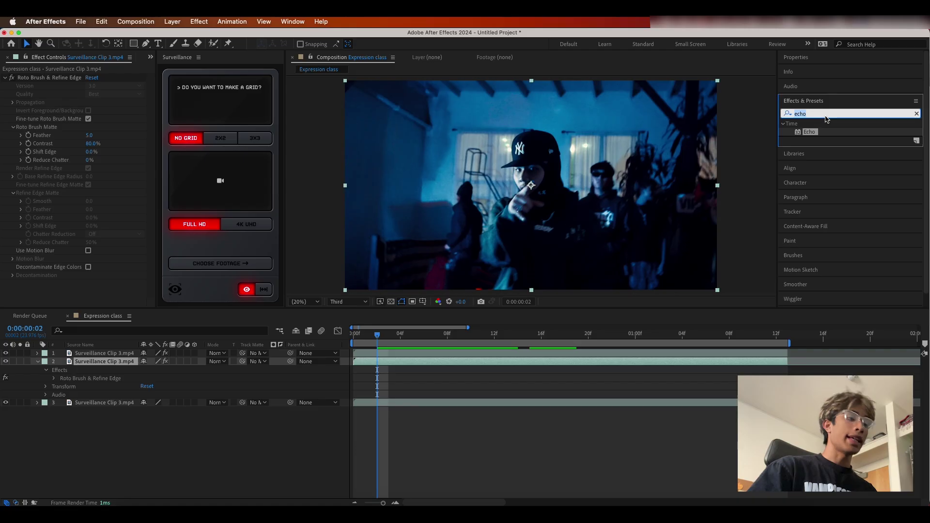
{"action": "type", "text": "turb"}
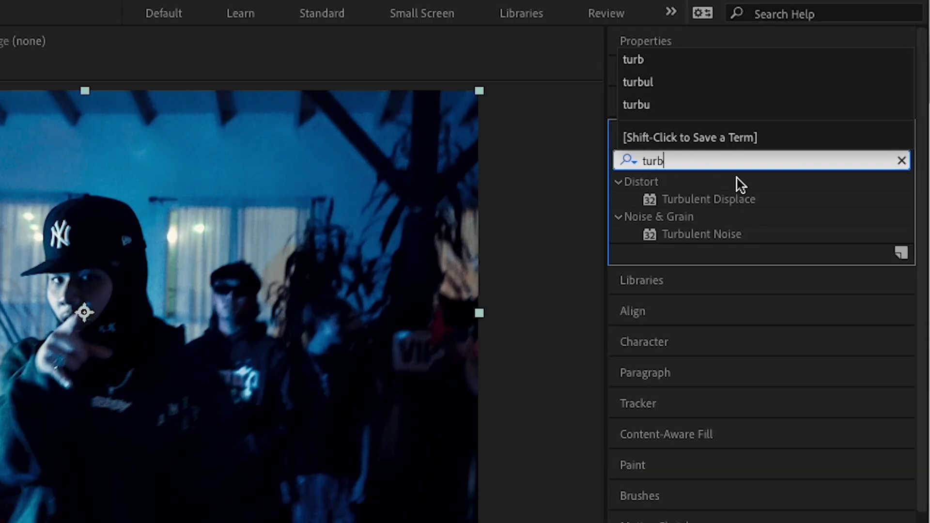
{"action": "double_click", "coordinate": [707, 200]}
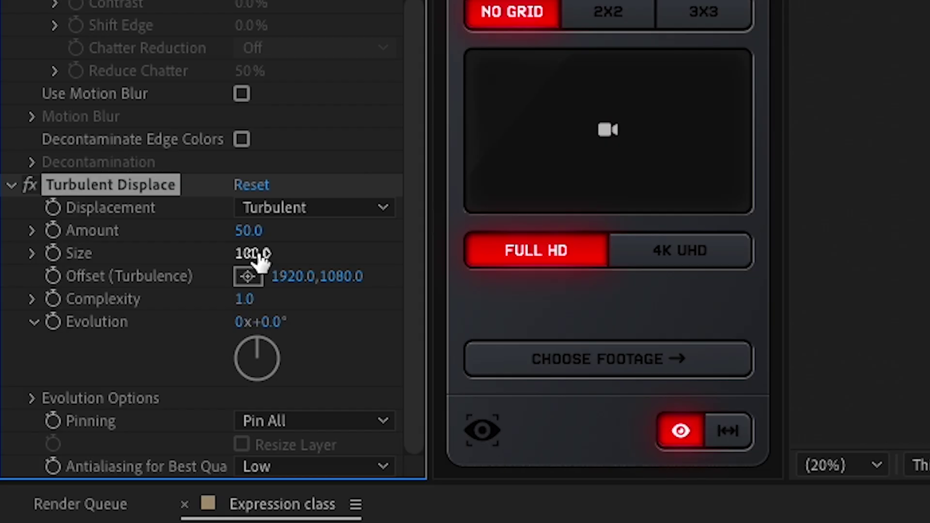
{"action": "left_click_drag", "start_coordinate": [93, 225], "coordinate": [67, 226]}
{"action": "left_click_drag", "start_coordinate": [179, 253], "coordinate": [361, 247]}
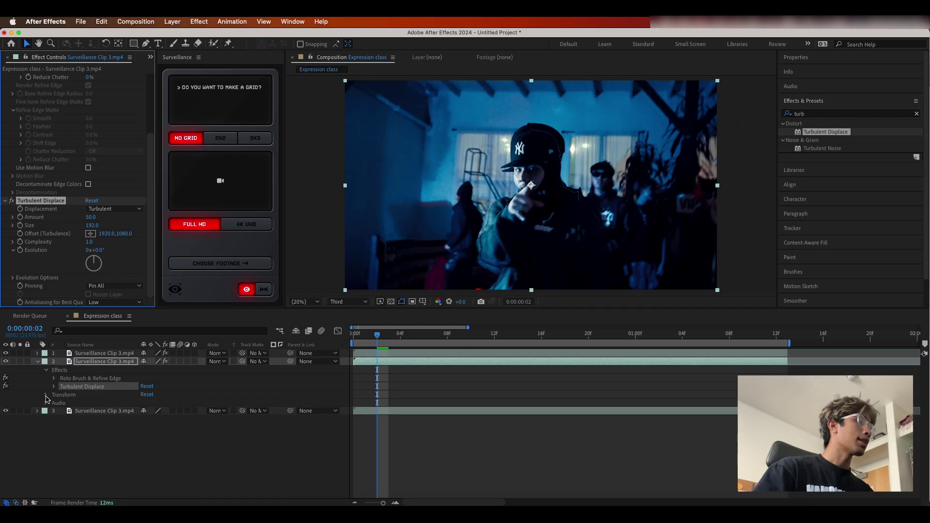
Step: Scale layer 2 up to 144% in its Transform properties
{"action": "left_click", "coordinate": [46, 395]}
{"action": "left_click_drag", "start_coordinate": [154, 420], "coordinate": [170, 420]}
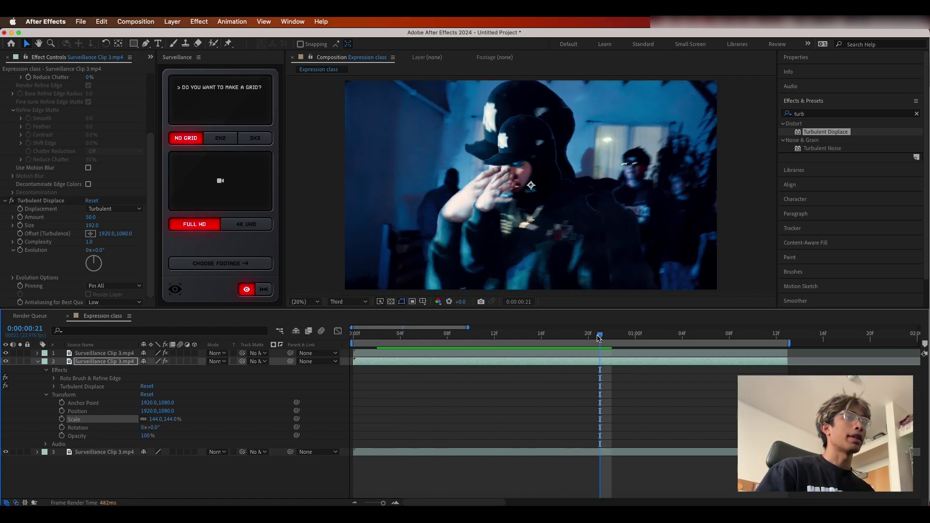
{"action": "left_click", "coordinate": [518, 339]}
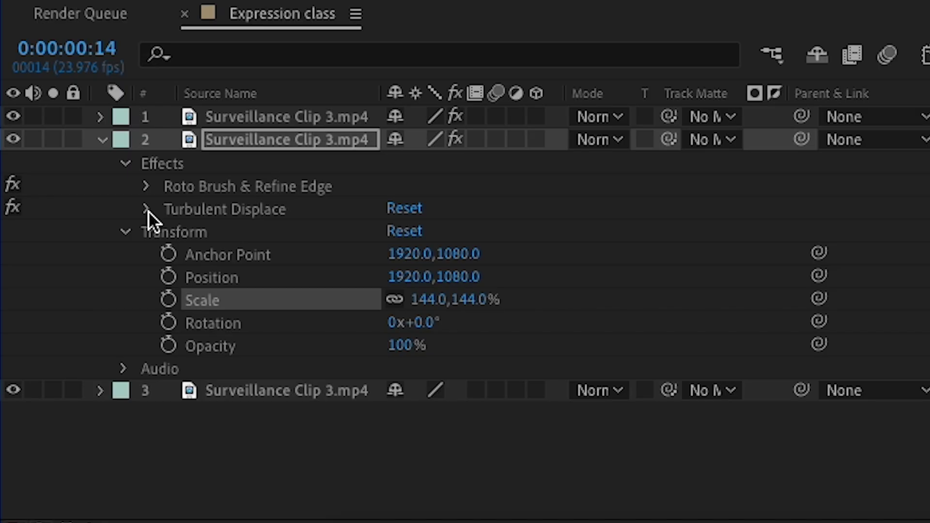
{"action": "left_click", "coordinate": [54, 386]}
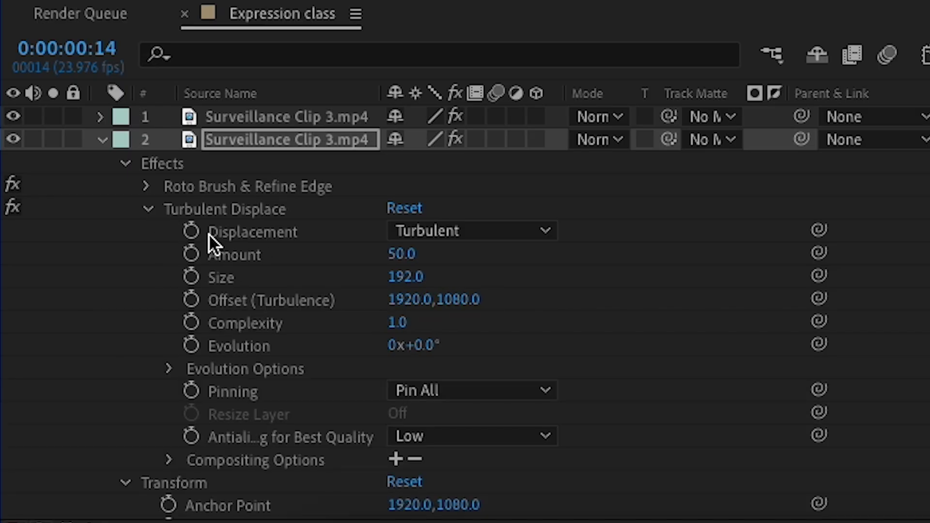
Step: Drive the Turbulent Displace Evolution with a time*45 expression and preview the turbulence
{"action": "left_click", "coordinate": [191, 346], "text": "alt"}
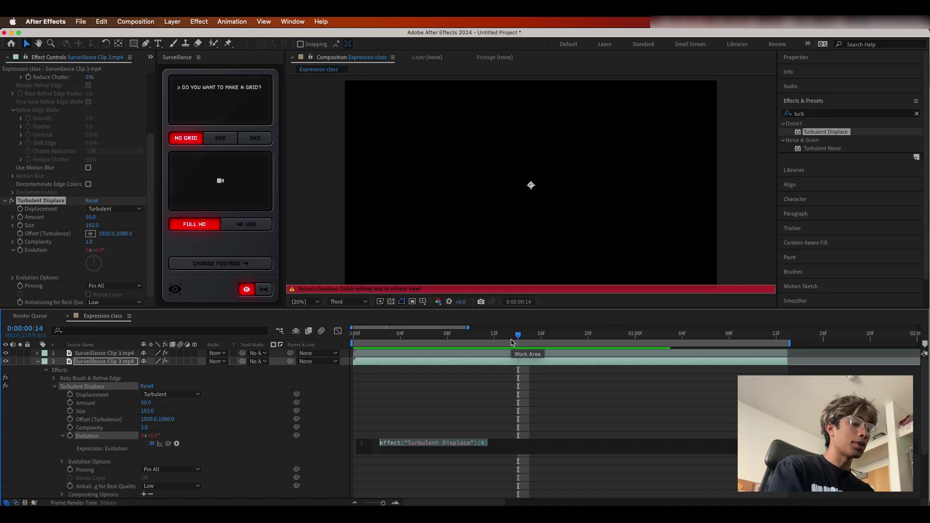
{"action": "type", "text": "time"}
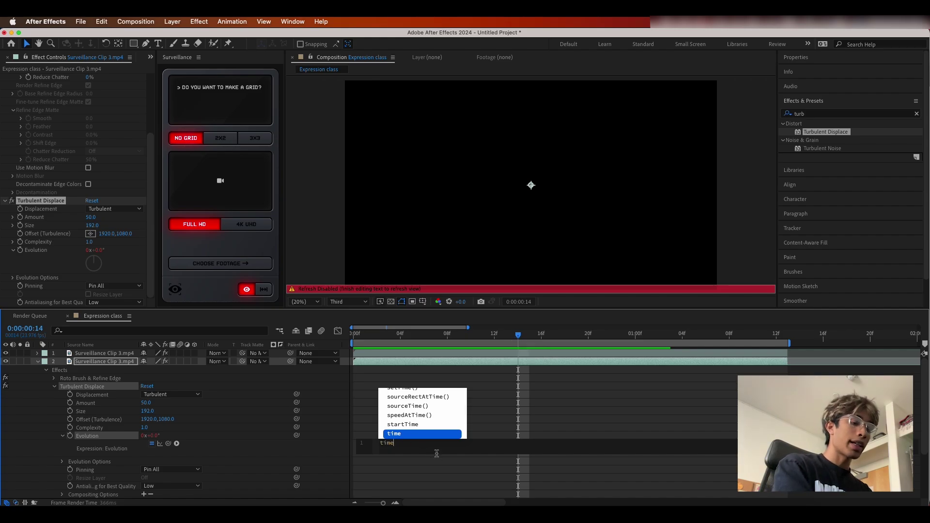
{"action": "type", "text": "*"}
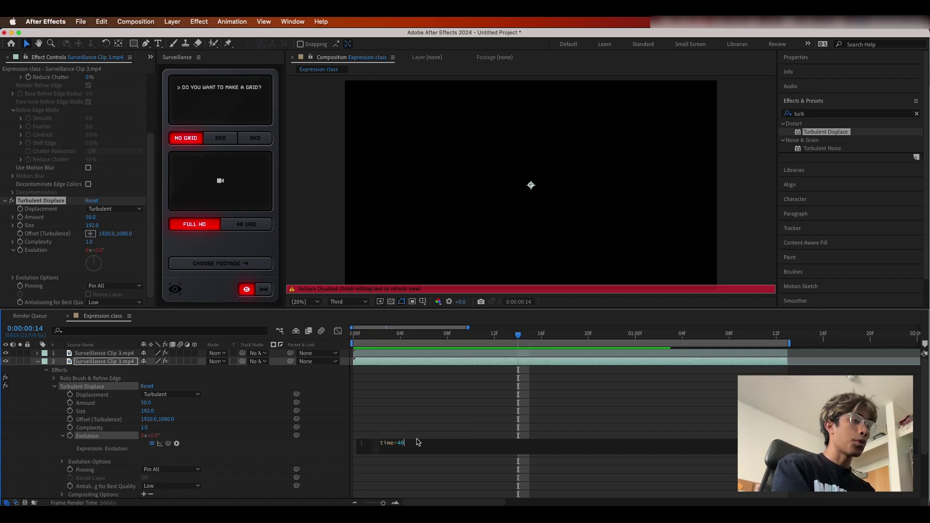
{"action": "left_click", "coordinate": [467, 411]}
{"action": "key", "text": "space"}
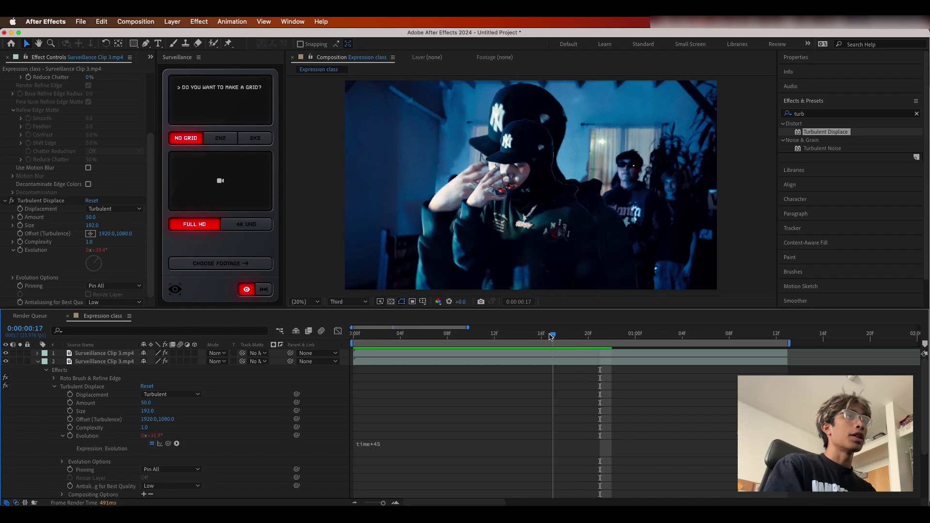
{"action": "key", "text": "space"}
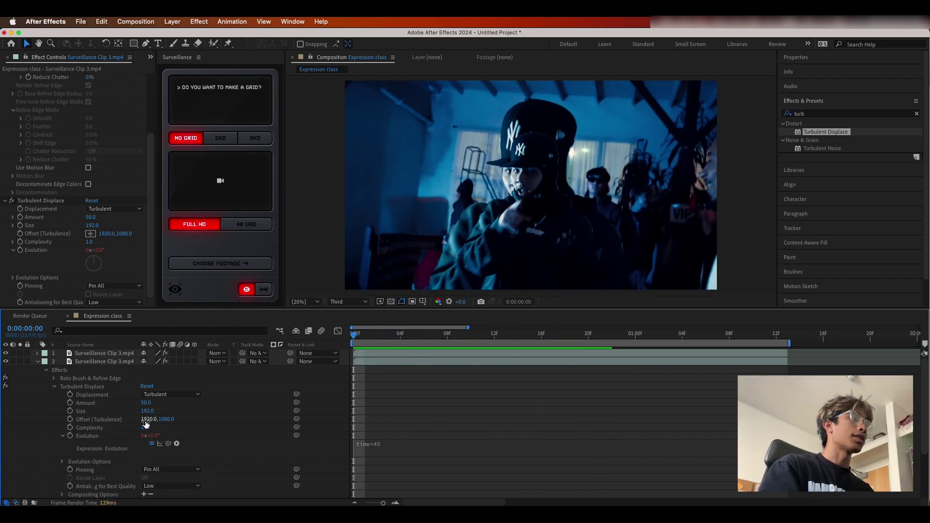
{"action": "key", "text": "space"}
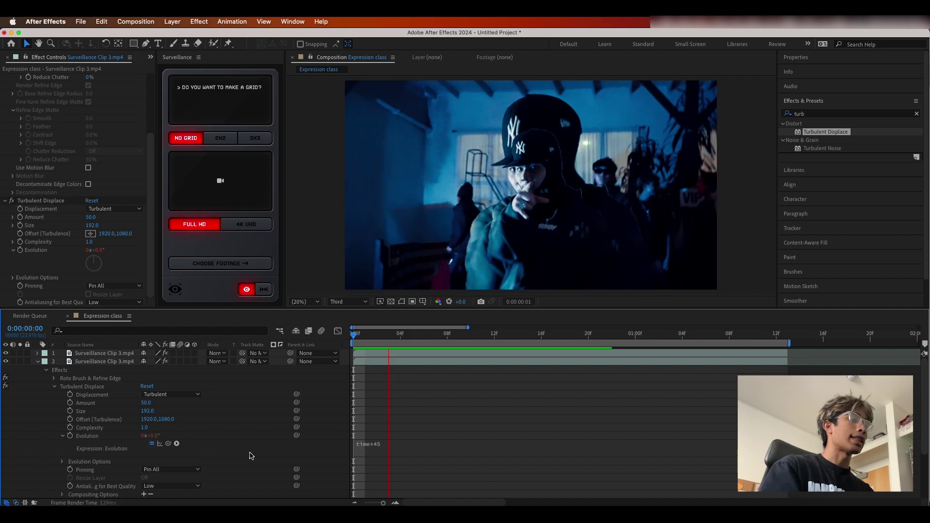
Step: Raise the Evolution expression to time*450 and preview the faster wobble from the start
{"action": "left_click", "coordinate": [386, 445]}
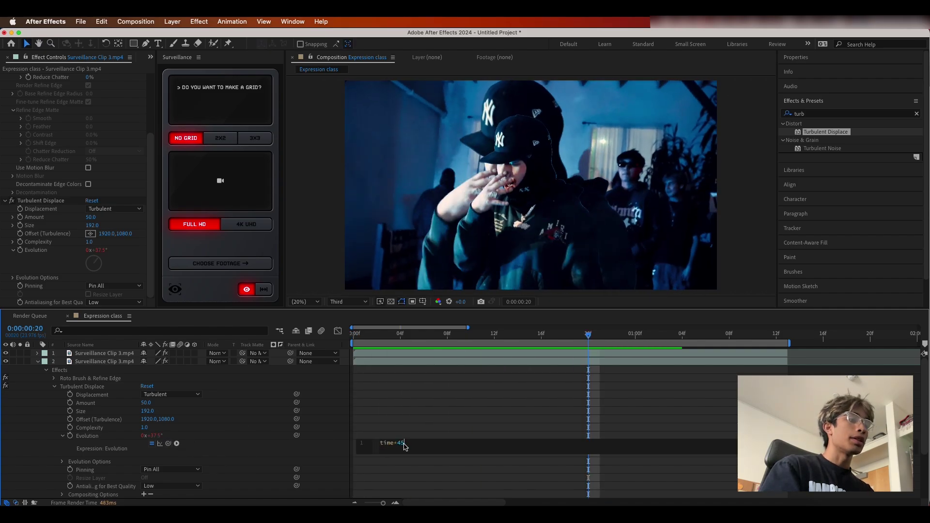
{"action": "type", "text": "0"}
{"action": "left_click", "coordinate": [288, 340]}
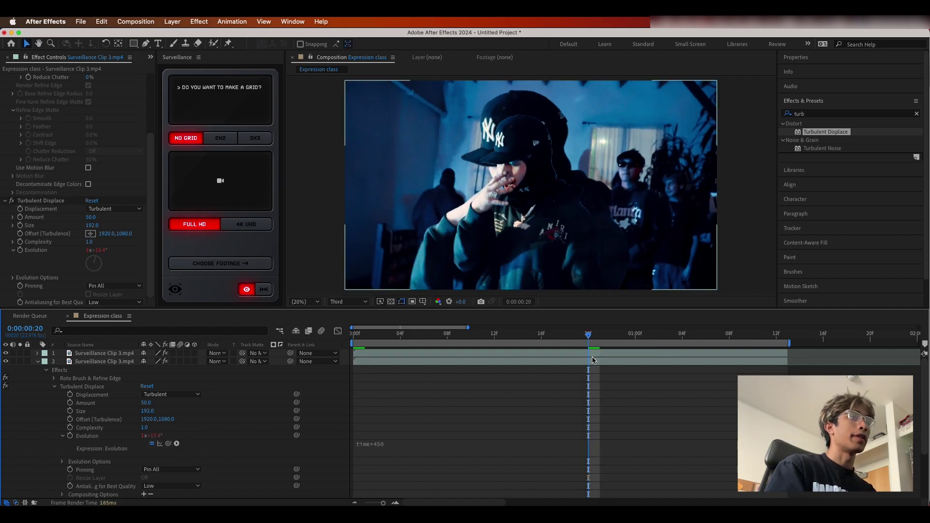
{"action": "key", "text": "Home"}
{"action": "key", "text": "space"}
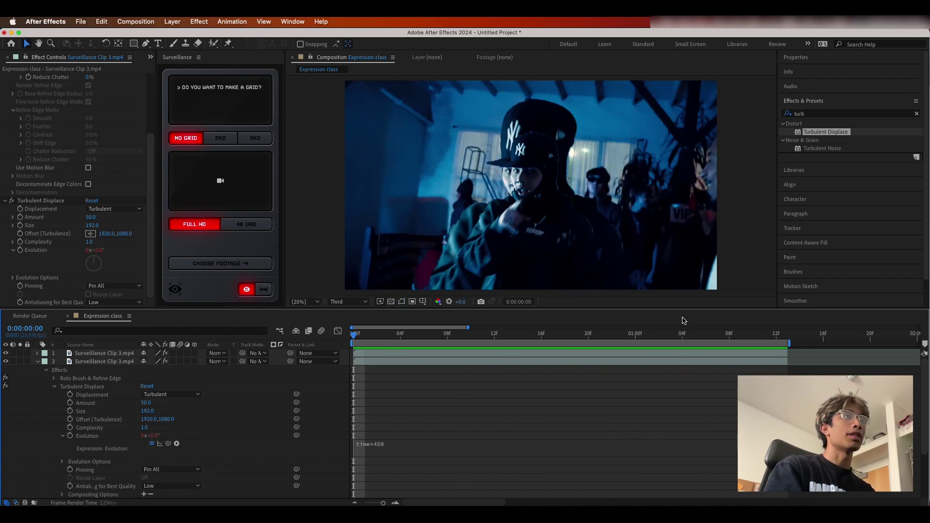
{"action": "key", "text": "space"}
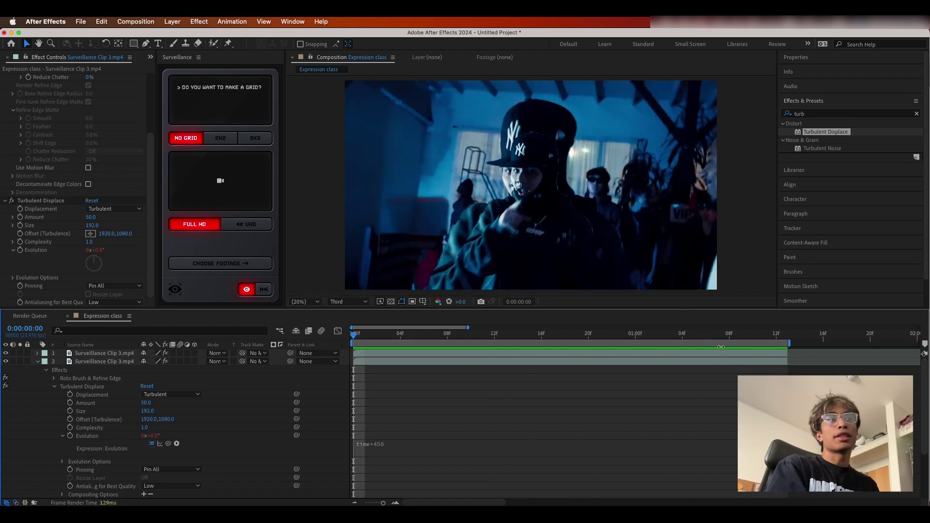
Step: Apply Glow to the surveillance clip with Glow Radius 65 and Threshold 9%, then preview it
{"action": "left_click", "coordinate": [816, 116]}
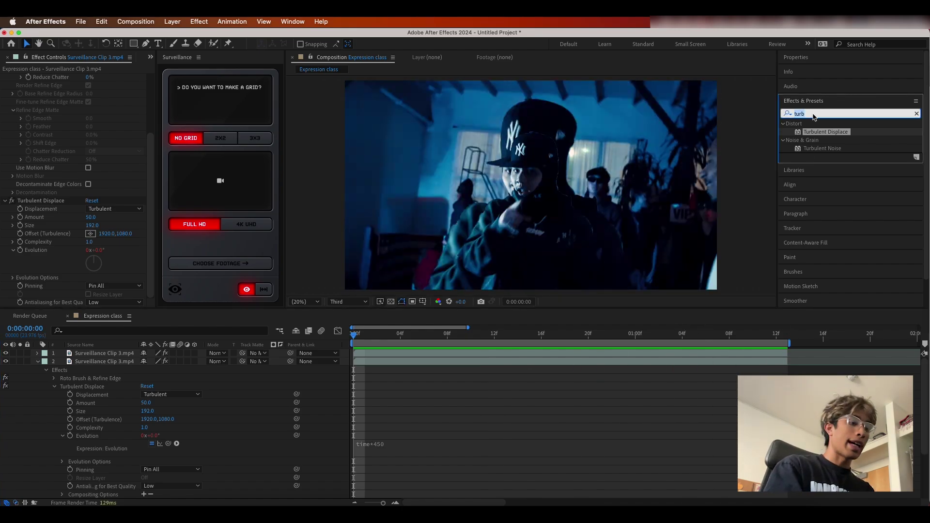
{"action": "type", "text": "glow"}
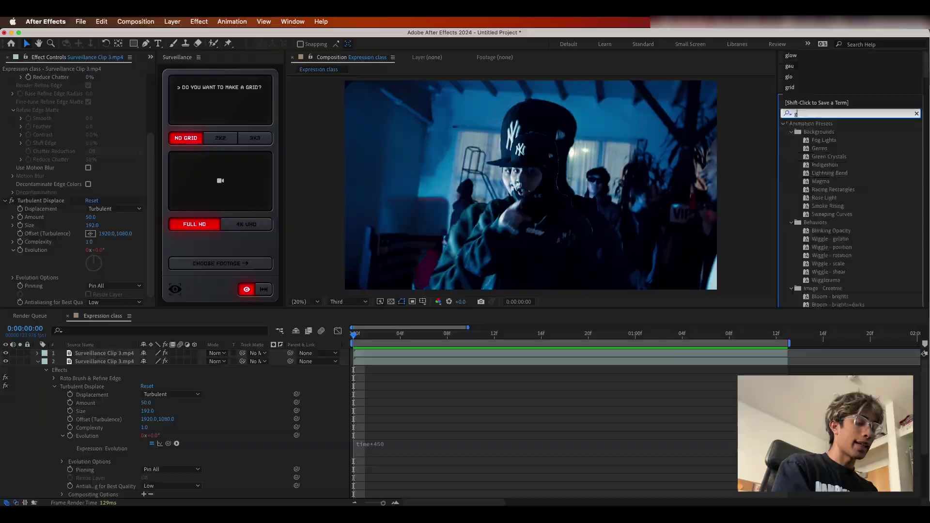
{"action": "left_click_drag", "start_coordinate": [818, 172], "coordinate": [703, 236]}
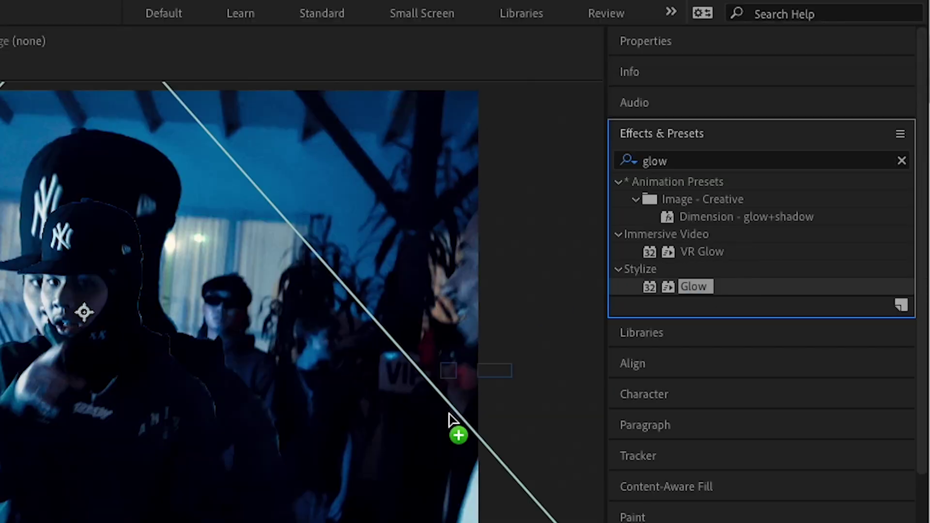
{"action": "left_click_drag", "start_coordinate": [452, 420], "coordinate": [453, 422]}
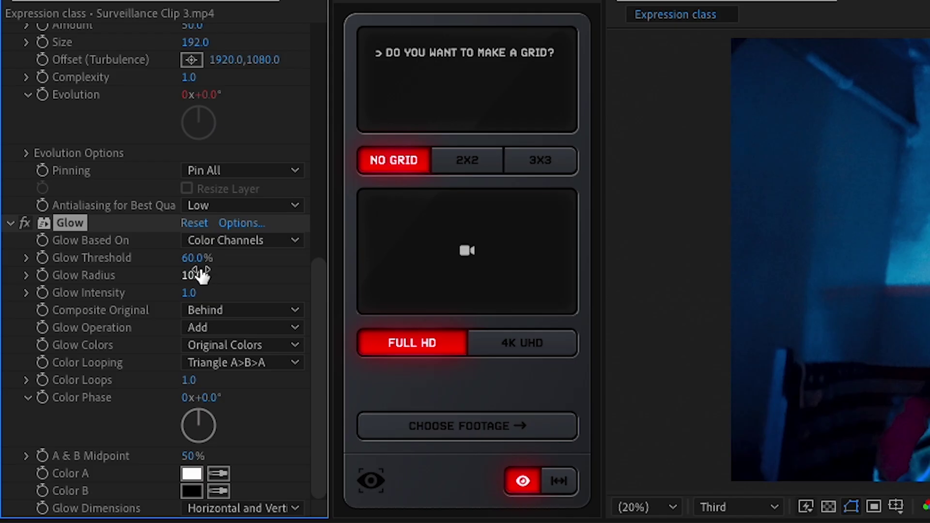
{"action": "left_click_drag", "start_coordinate": [94, 191], "coordinate": [120, 189]}
{"action": "left_click_drag", "start_coordinate": [254, 270], "coordinate": [89, 240]}
{"action": "key", "text": "space"}
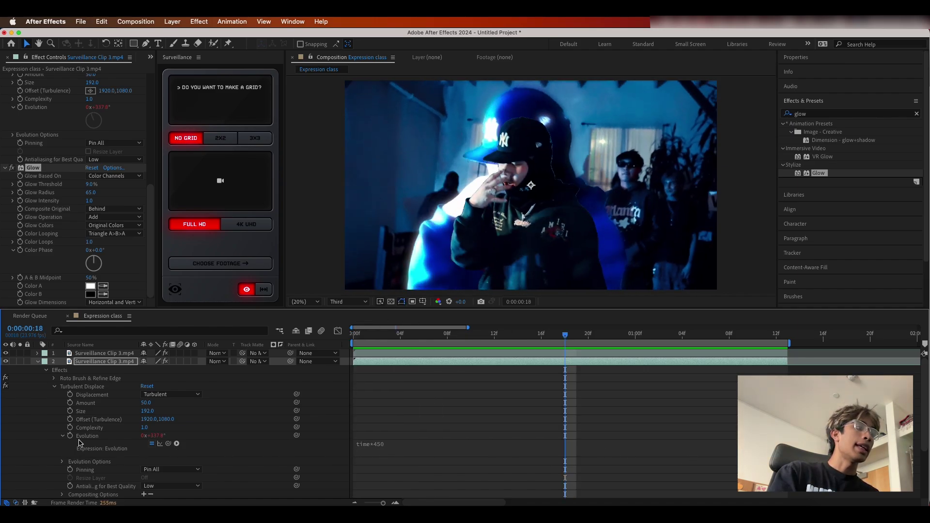
Step: Replay the preview from the start and collapse the clip layer's effect properties
{"action": "left_click", "coordinate": [377, 450]}
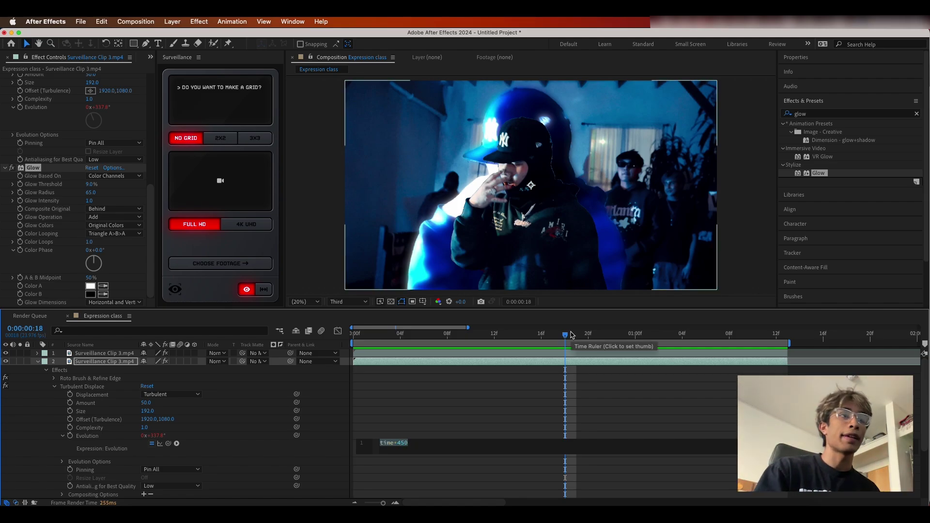
{"action": "left_click", "coordinate": [355, 334]}
{"action": "key", "text": "space"}
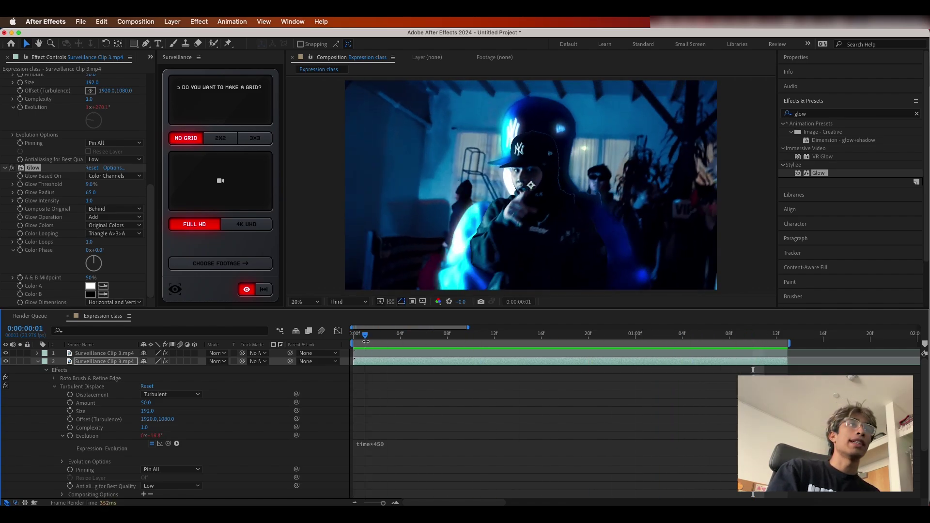
{"action": "left_click", "coordinate": [365, 334]}
{"action": "left_click", "coordinate": [38, 362]}
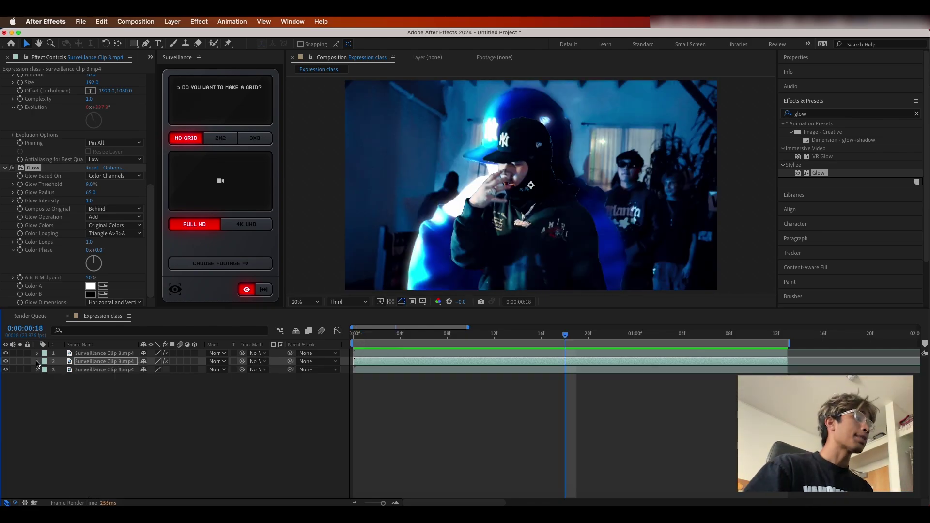
Step: Hide all three surveillance clip layers and return to the first frame
{"action": "left_click_drag", "start_coordinate": [6, 353], "coordinate": [7, 374]}
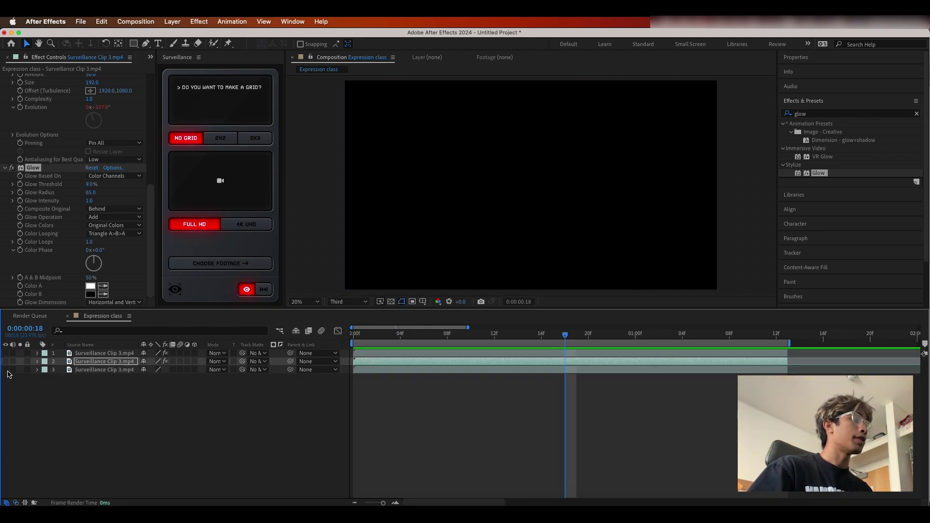
{"action": "left_click", "coordinate": [402, 407]}
{"action": "left_click_drag", "start_coordinate": [562, 338], "coordinate": [354, 335]}
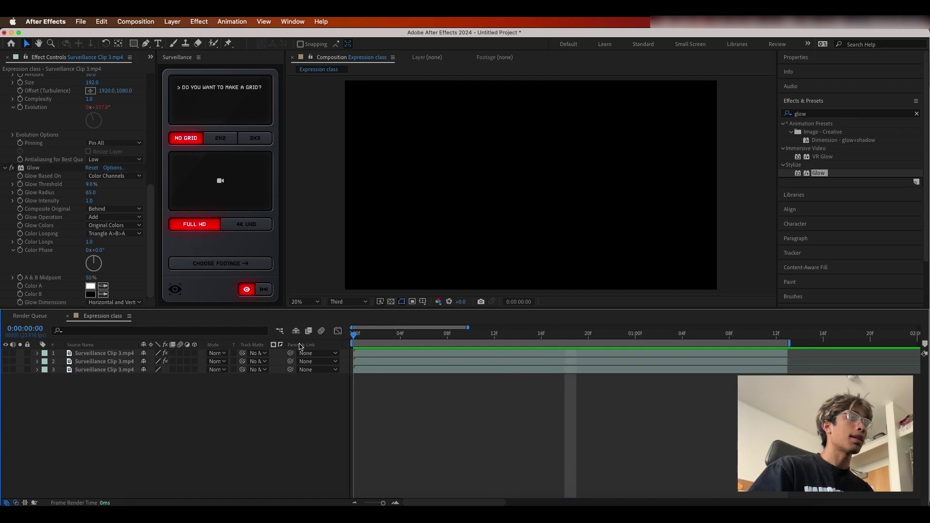
Step: Create a new text layer in the composition reading 'AUTUMN!'
{"action": "left_click", "coordinate": [158, 43]}
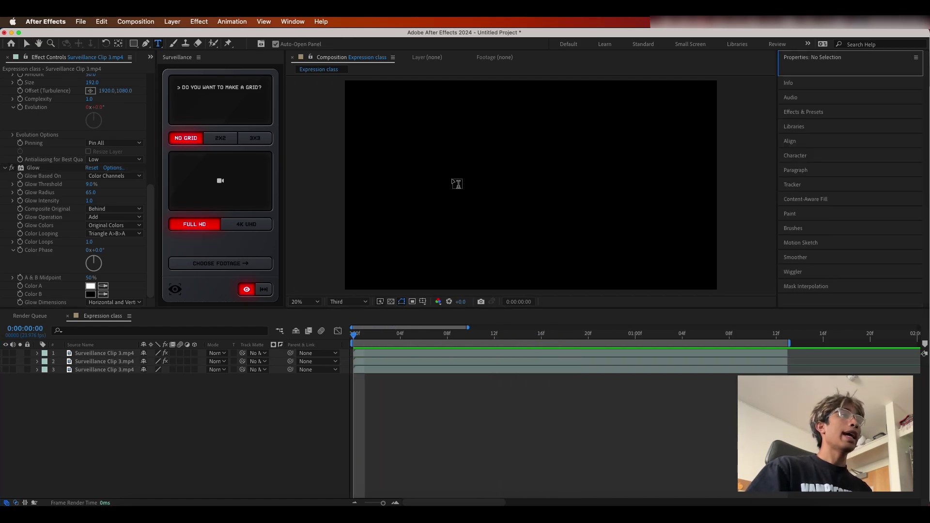
{"action": "left_click", "coordinate": [456, 183]}
{"action": "type", "text": "AU"}
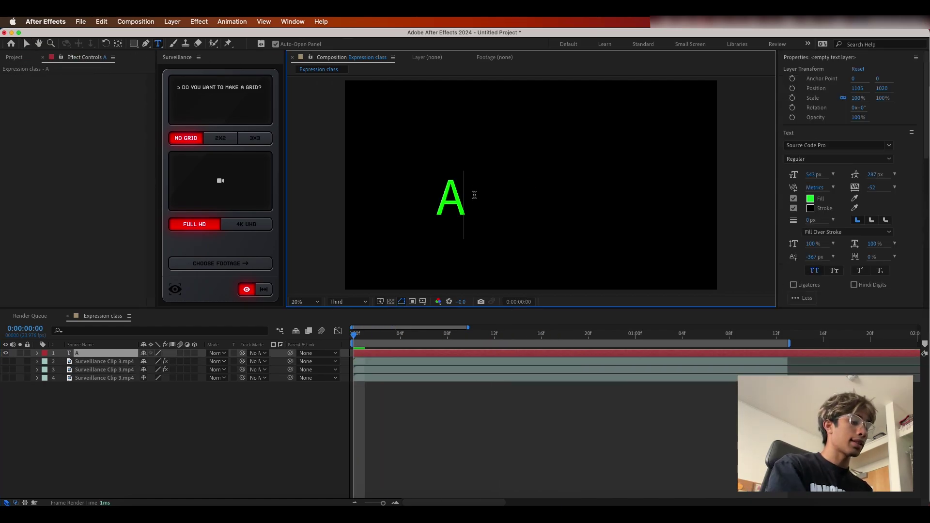
{"action": "type", "text": "T"}
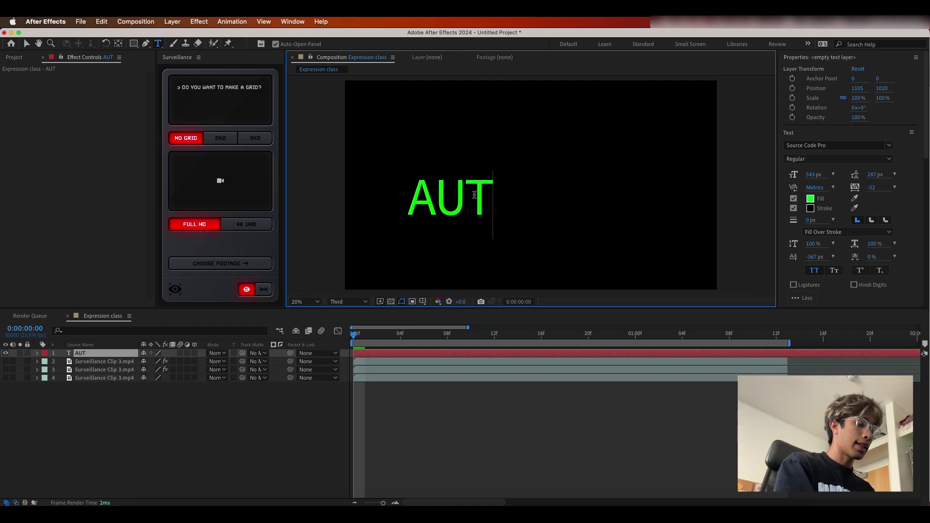
{"action": "type", "text": "UMN!"}
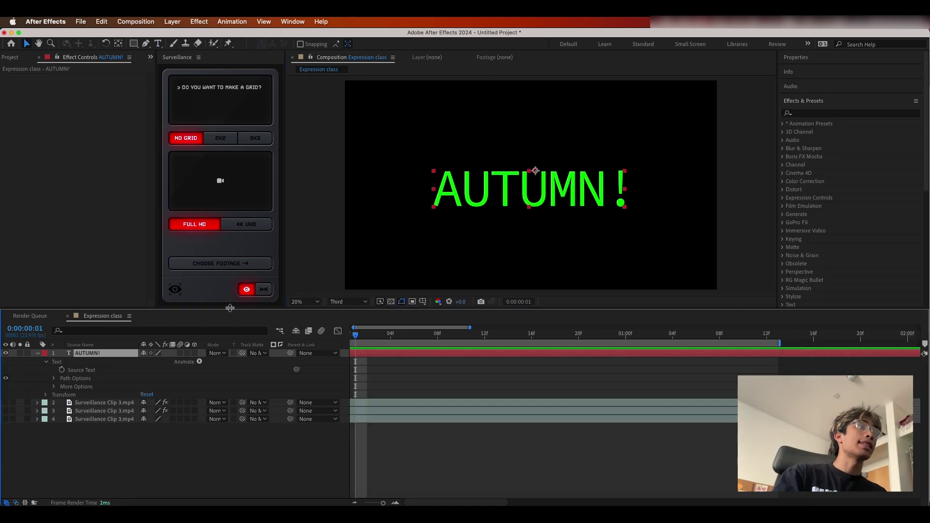
Step: Apply a Slider Control to the AUTUMN! layer and rename it Speed
{"action": "left_click", "coordinate": [823, 115]}
{"action": "type", "text": "sl"}
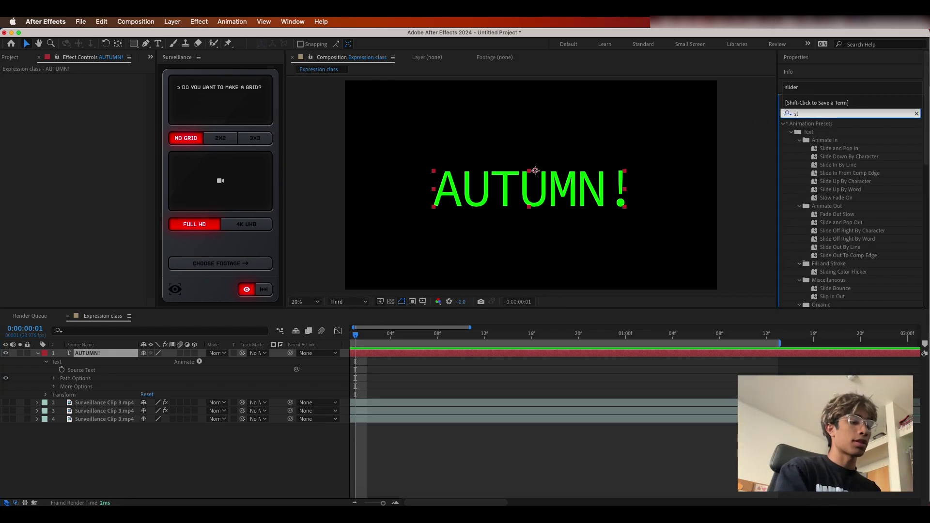
{"action": "type", "text": "ider"}
{"action": "left_click_drag", "start_coordinate": [833, 135], "coordinate": [646, 353]}
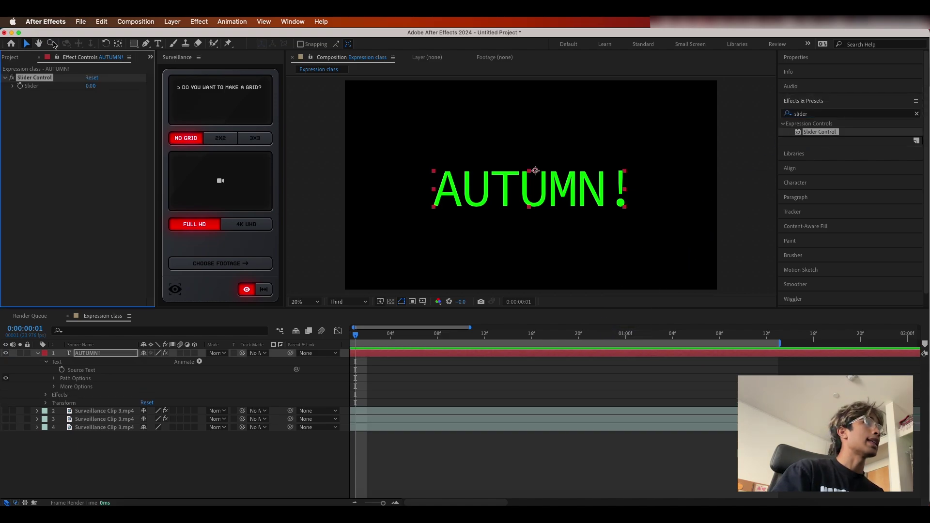
{"action": "right_click", "coordinate": [40, 79]}
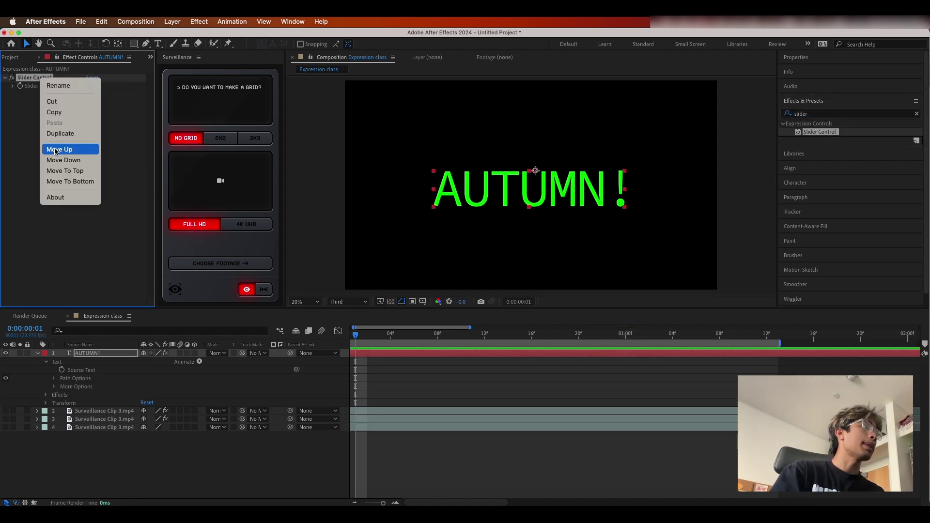
{"action": "left_click", "coordinate": [68, 86]}
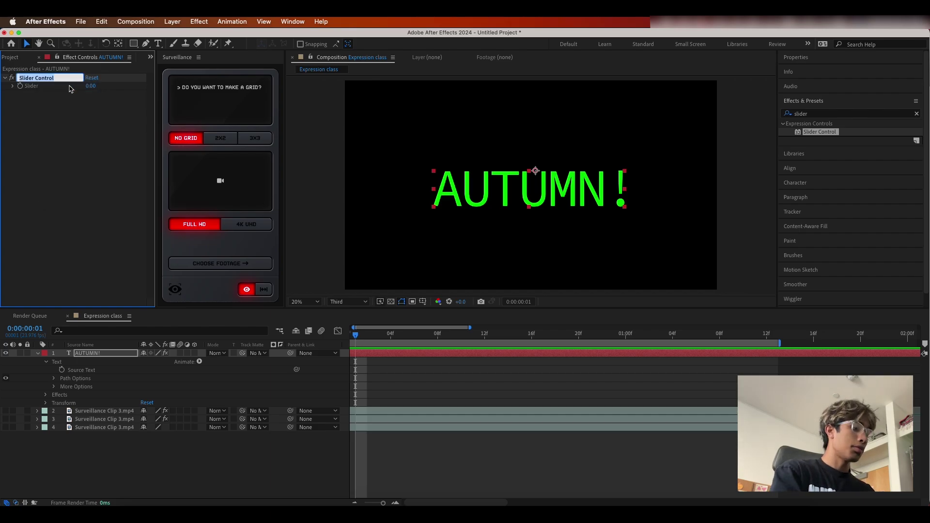
{"action": "type", "text": "Spee"}
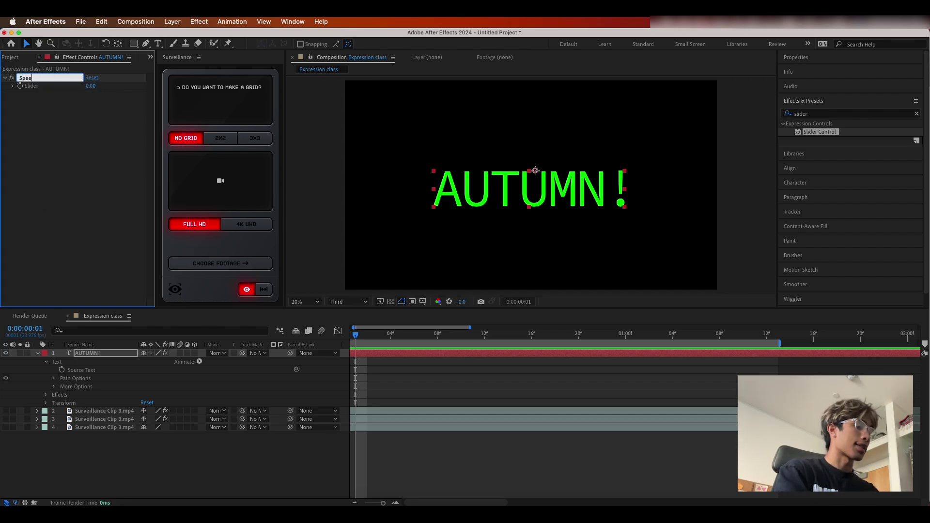
{"action": "type", "text": "d"}
{"action": "key", "text": "Return"}
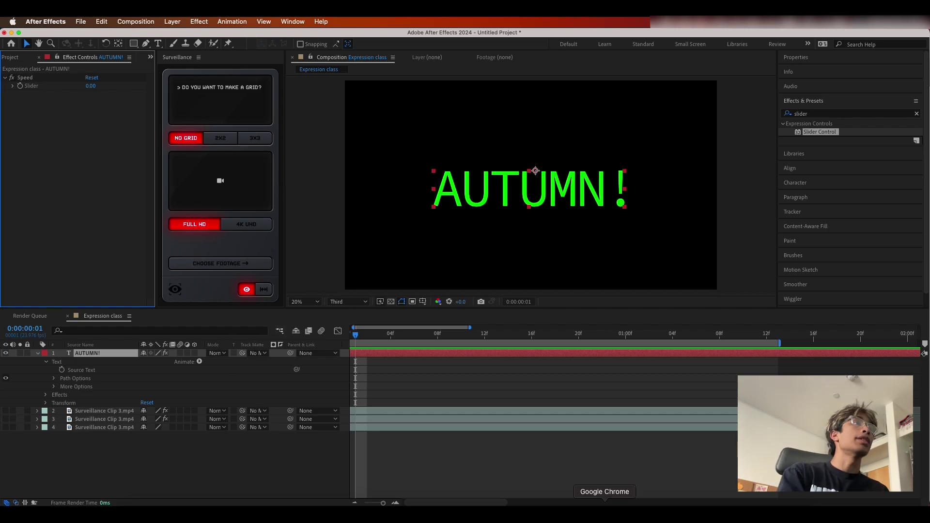
Step: Copy the Typing expression from the Google Docs notes and return to After Effects
{"action": "left_click", "coordinate": [604, 507]}
{"action": "left_click", "coordinate": [290, 227]}
{"action": "left_click_drag", "start_coordinate": [291, 226], "coordinate": [353, 288]}
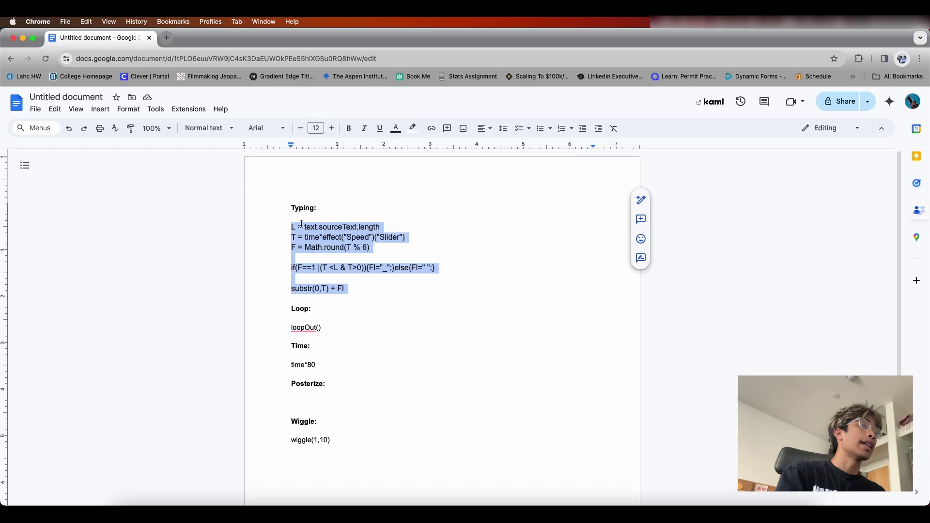
{"action": "key", "text": "super+c"}
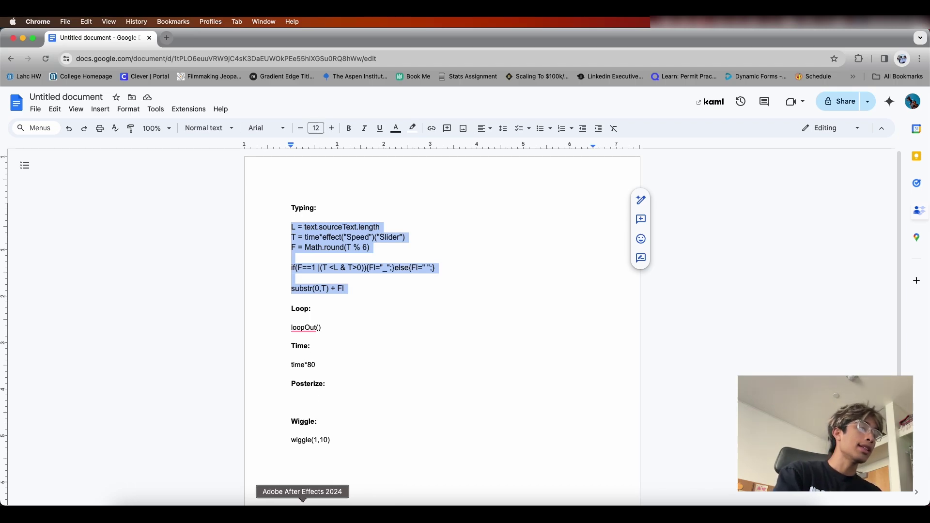
{"action": "left_click", "coordinate": [301, 508]}
Step: Add a Source Text expression and replace its default line with the copied typing code
{"action": "left_click", "coordinate": [46, 364]}
{"action": "left_click", "coordinate": [46, 364]}
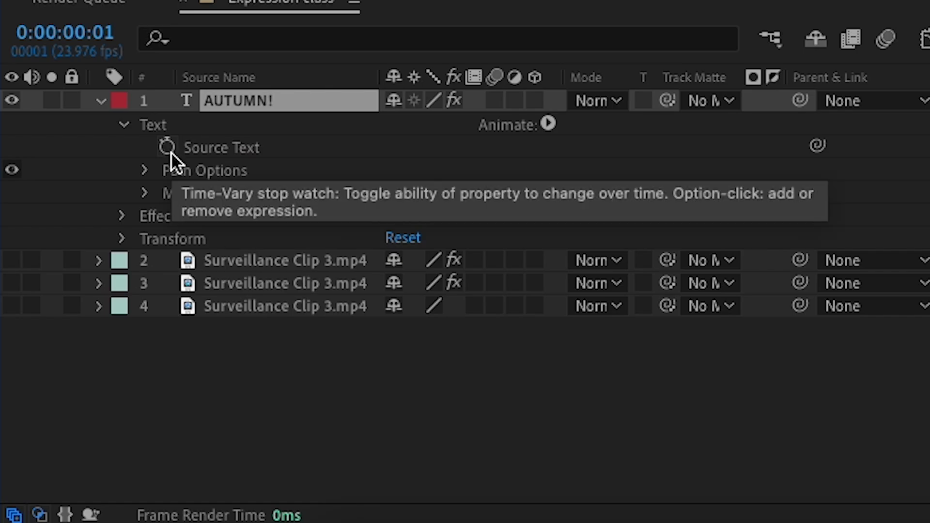
{"action": "left_click", "coordinate": [167, 148], "text": "alt"}
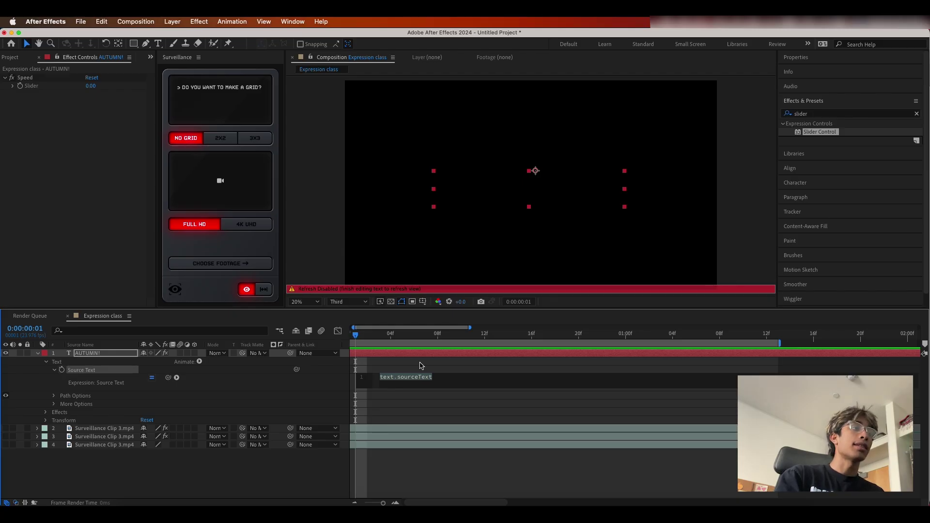
{"action": "triple_click", "coordinate": [410, 378]}
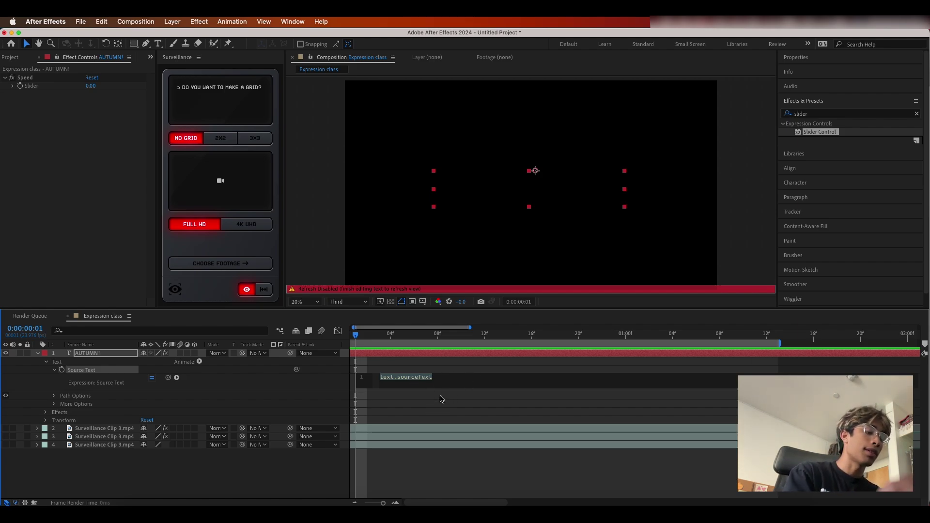
{"action": "key", "text": "super+v"}
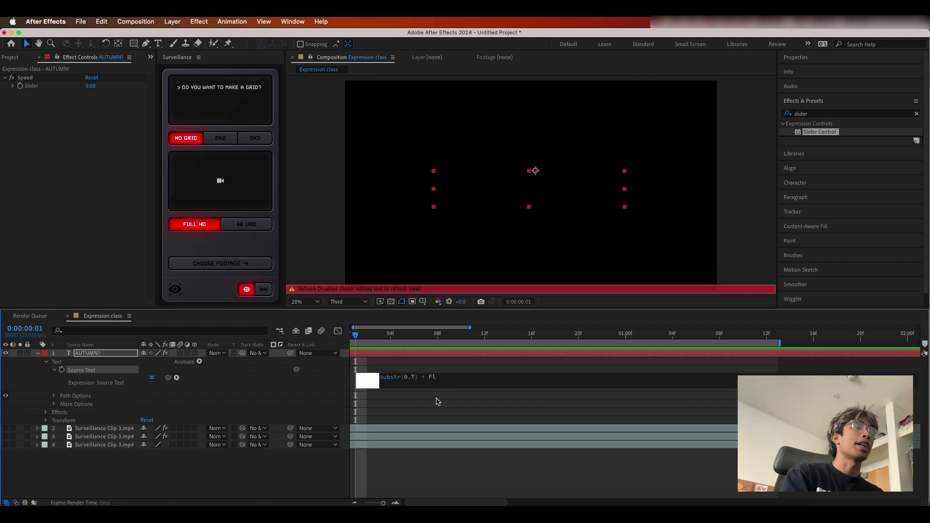
{"action": "left_click", "coordinate": [437, 401]}
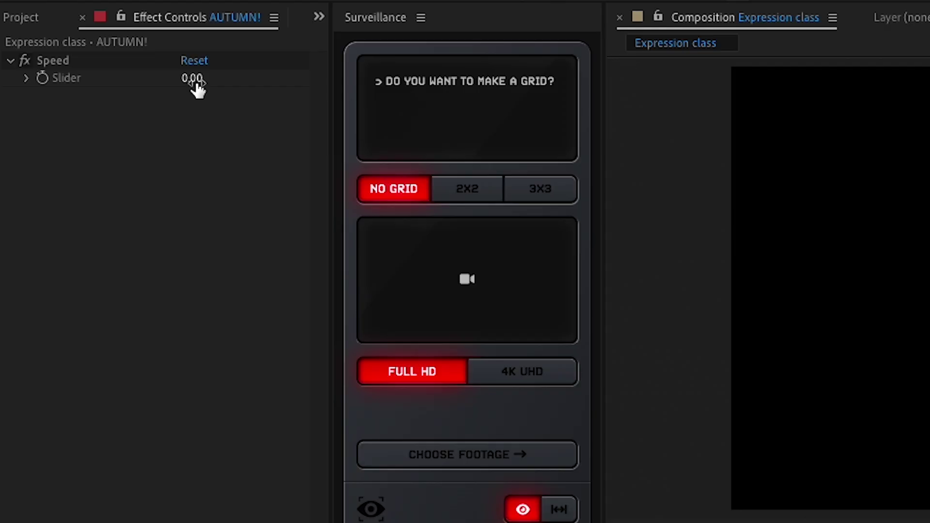
Step: Set the Speed slider to 24 and preview the typing animation
{"action": "left_click", "coordinate": [97, 102]}
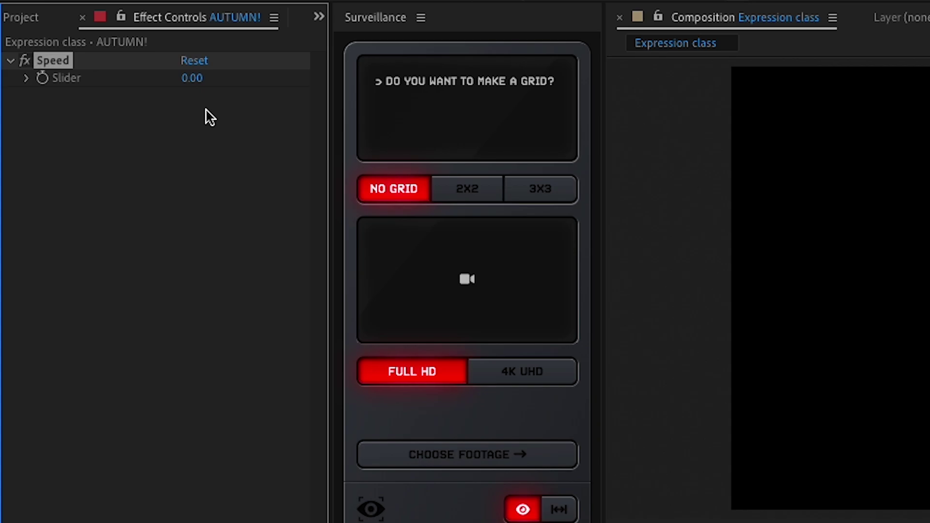
{"action": "left_click", "coordinate": [191, 79]}
{"action": "type", "text": "24"}
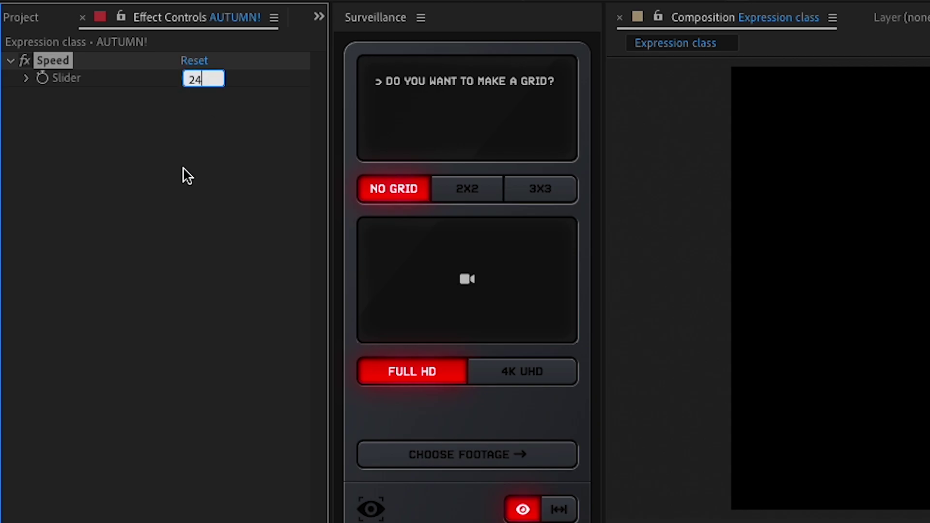
{"action": "key", "text": "Return"}
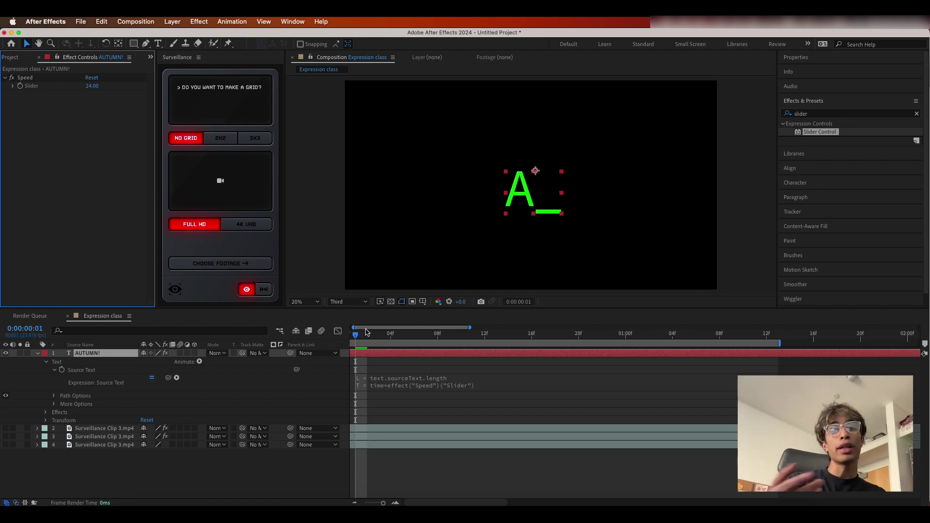
{"action": "key", "text": "space"}
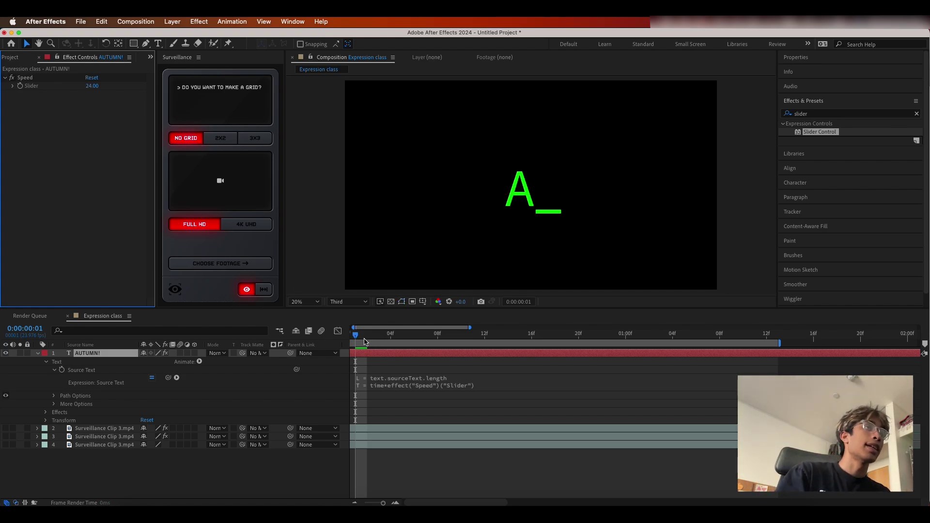
{"action": "key", "text": "space"}
{"action": "key", "text": "space"}
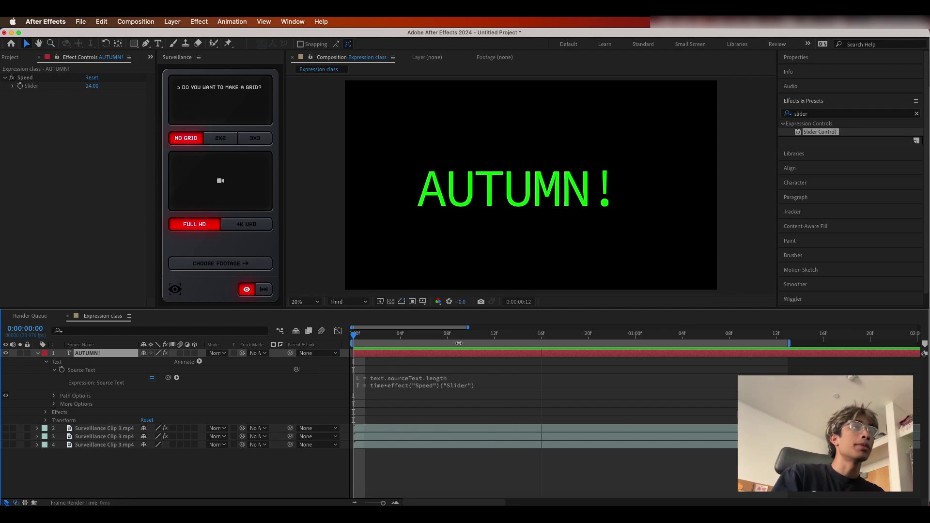
{"action": "left_click", "coordinate": [589, 334]}
{"action": "key", "text": "space"}
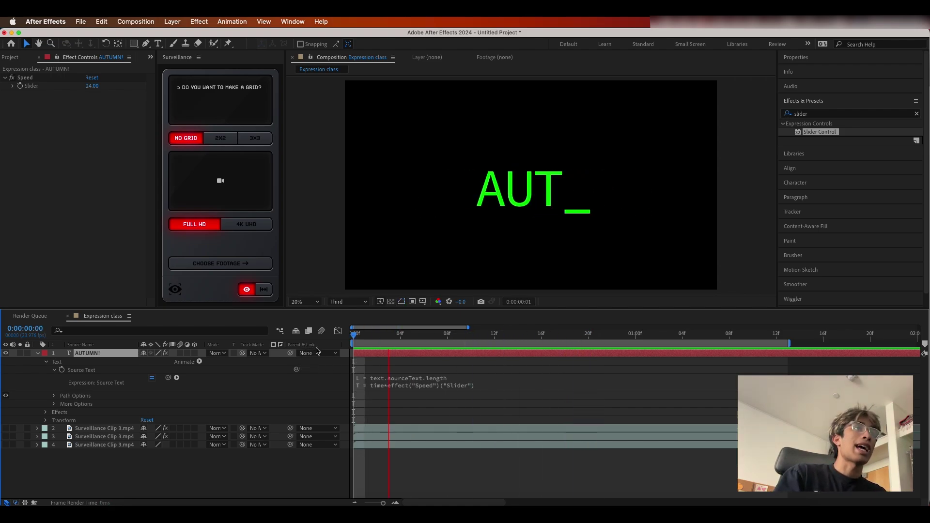
{"action": "key", "text": "space"}
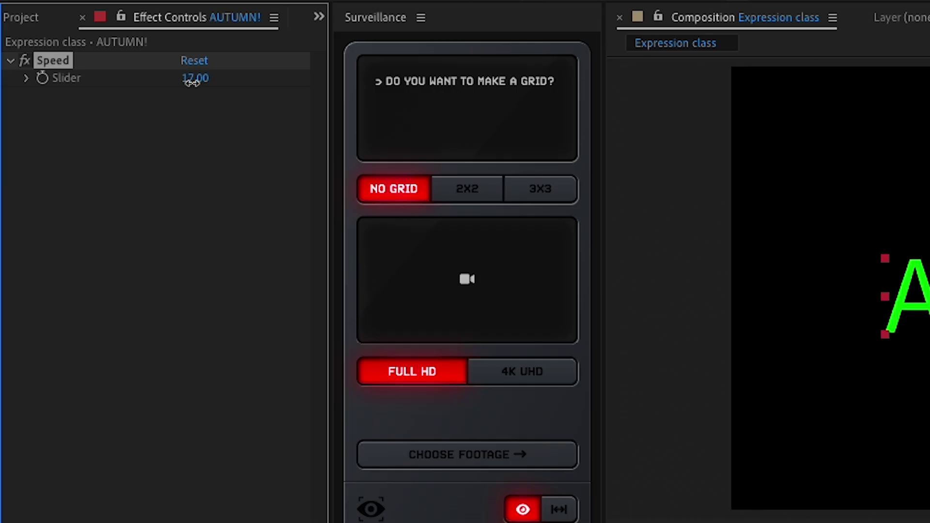
Step: Scrub the Speed slider down to 15 and replay the typing from the start
{"action": "left_click_drag", "start_coordinate": [90, 88], "coordinate": [90, 88]}
{"action": "left_click_drag", "start_coordinate": [191, 82], "coordinate": [189, 87]}
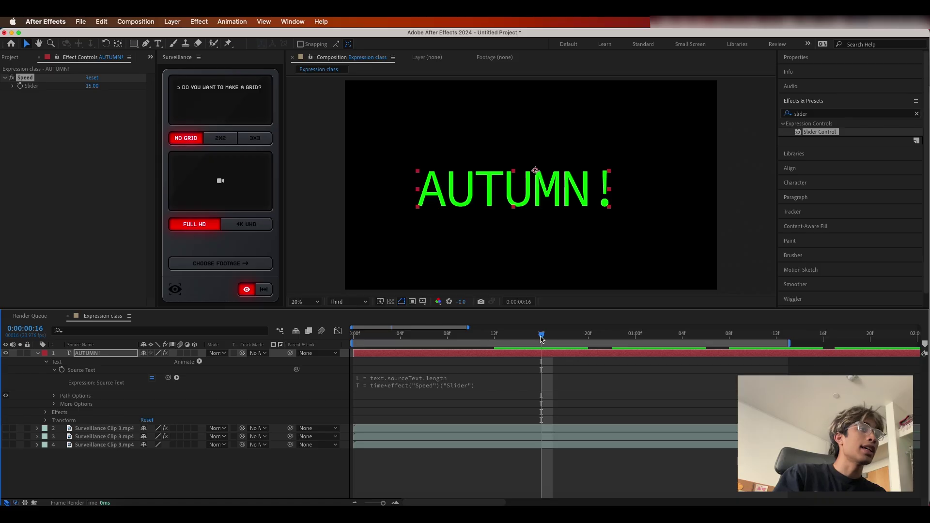
{"action": "left_click_drag", "start_coordinate": [542, 334], "coordinate": [599, 334]}
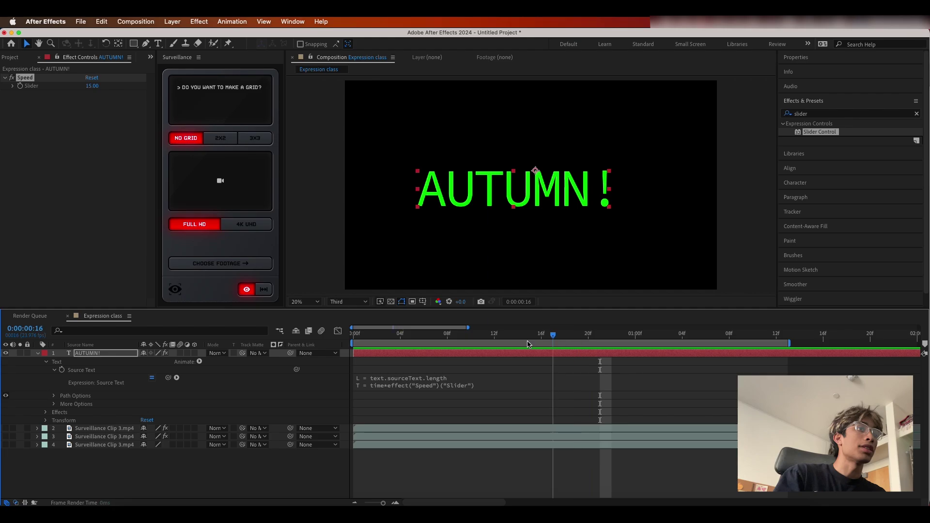
{"action": "key", "text": "Home"}
{"action": "key", "text": "space"}
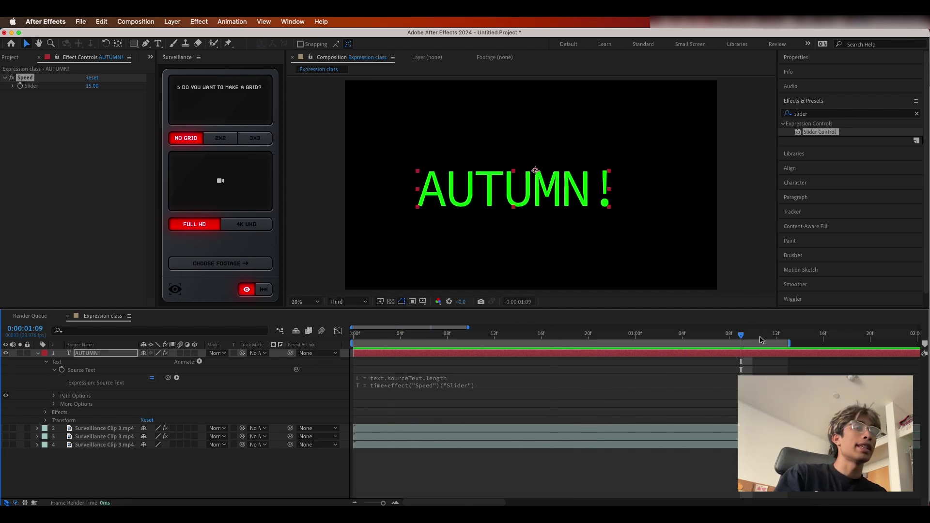
{"action": "key", "text": "space"}
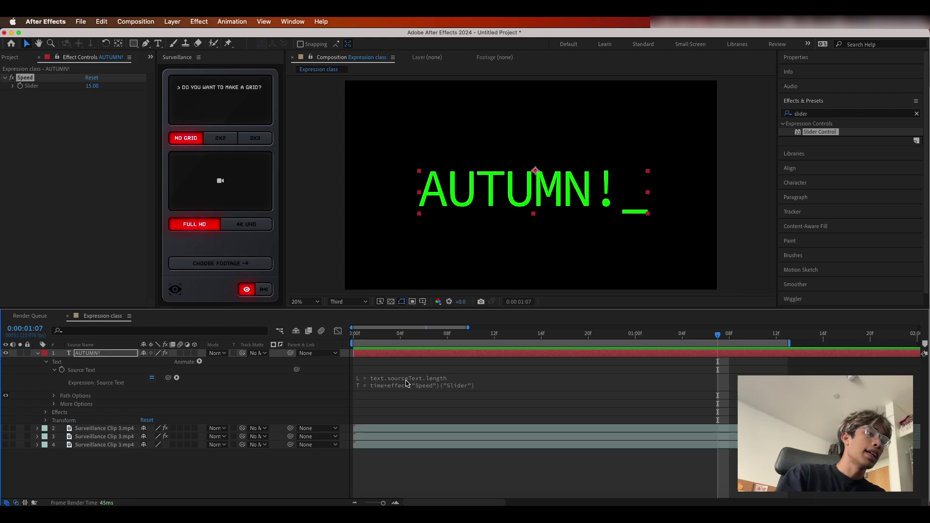
{"action": "left_click", "coordinate": [455, 390]}
Step: Change the modulo in line 3 from 6 to 12 and preview the blinking underscore
{"action": "left_click", "coordinate": [450, 392]}
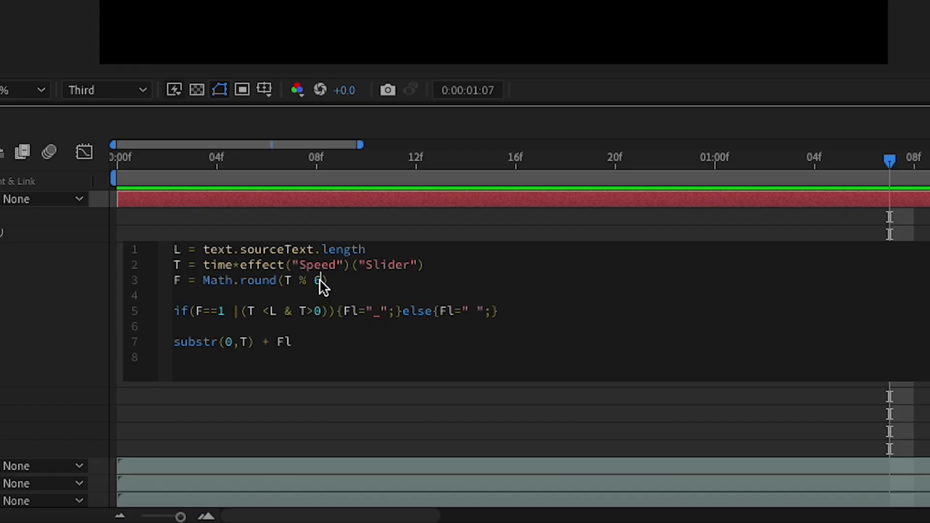
{"action": "key", "text": "BackSpace"}
{"action": "type", "text": "12"}
{"action": "left_click", "coordinate": [504, 303]}
{"action": "left_click", "coordinate": [876, 190]}
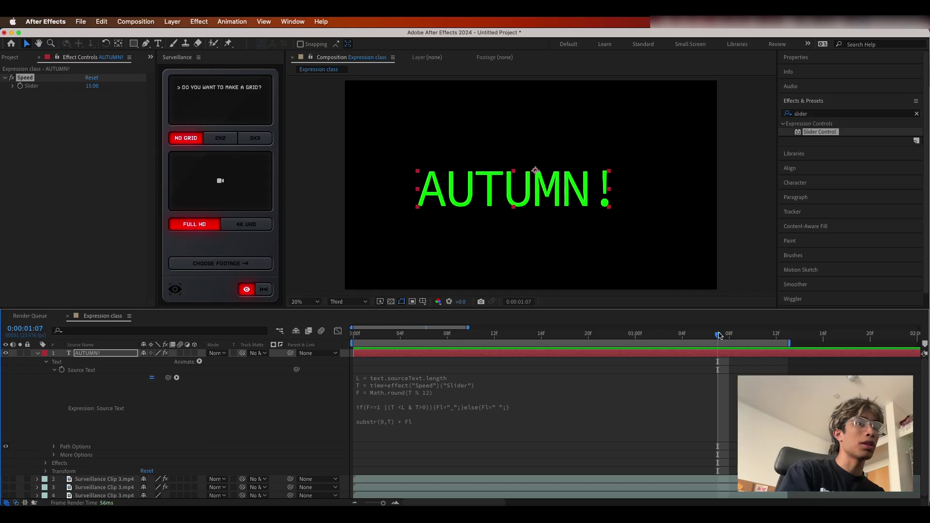
{"action": "left_click", "coordinate": [659, 335]}
{"action": "key", "text": "space"}
Step: Change the line 3 modulo from 12 to 8 so it reads Math.round(T % 8)
{"action": "key", "text": "space"}
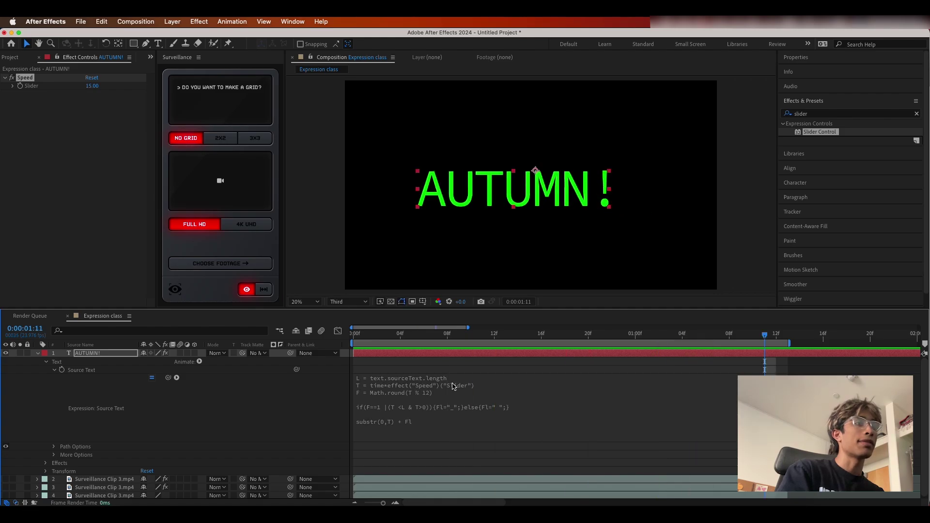
{"action": "left_click", "coordinate": [427, 396]}
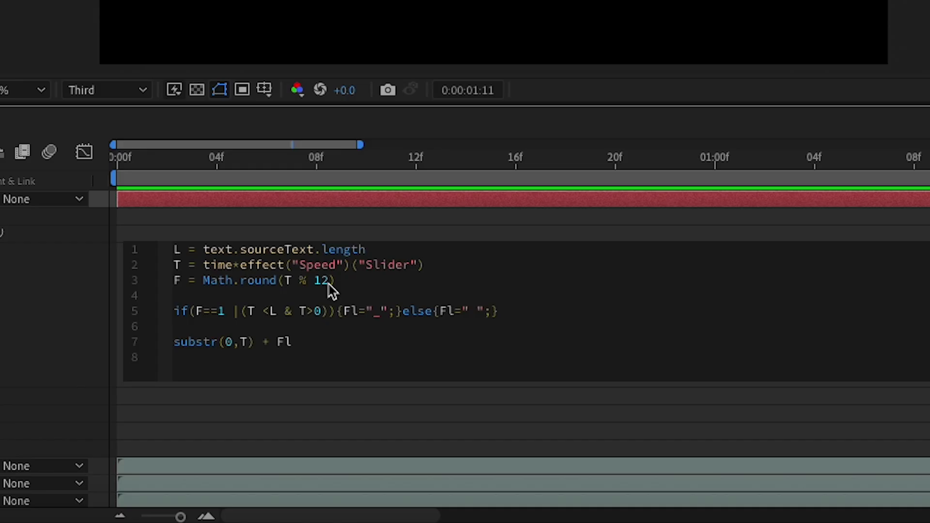
{"action": "key", "text": "BackSpace"}
{"action": "key", "text": "BackSpace"}
{"action": "type", "text": "8"}
{"action": "key", "text": "KP_Enter"}
{"action": "key", "text": "space"}
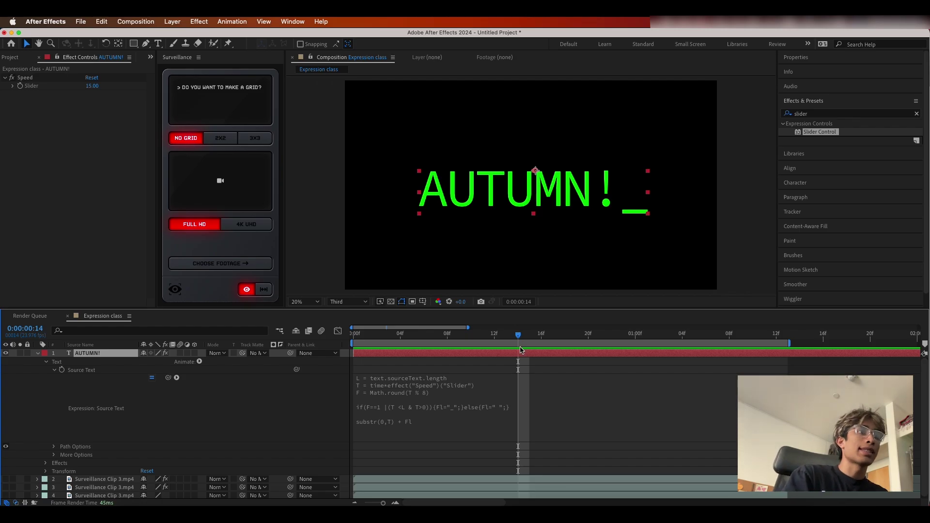
{"action": "left_click", "coordinate": [757, 216]}
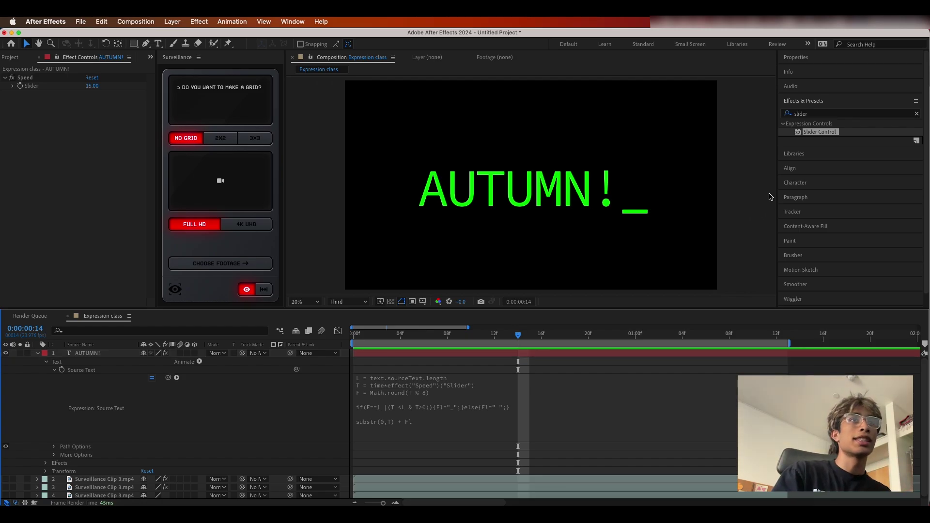
Step: Apply Venetian Blinds to AUTUMN! with Direction 90° and Transition Completion around 36%
{"action": "double_click", "coordinate": [801, 113]}
{"action": "type", "text": "ven"}
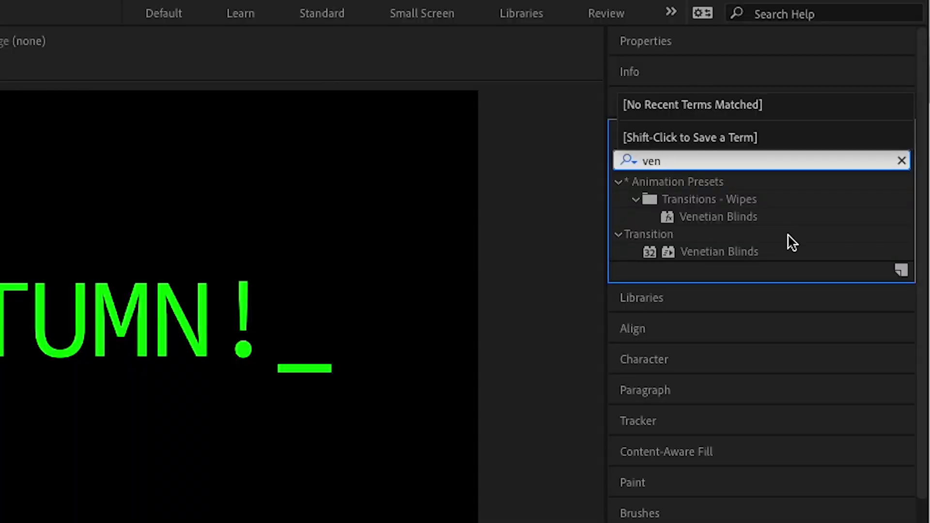
{"action": "left_click_drag", "start_coordinate": [721, 251], "coordinate": [157, 522]}
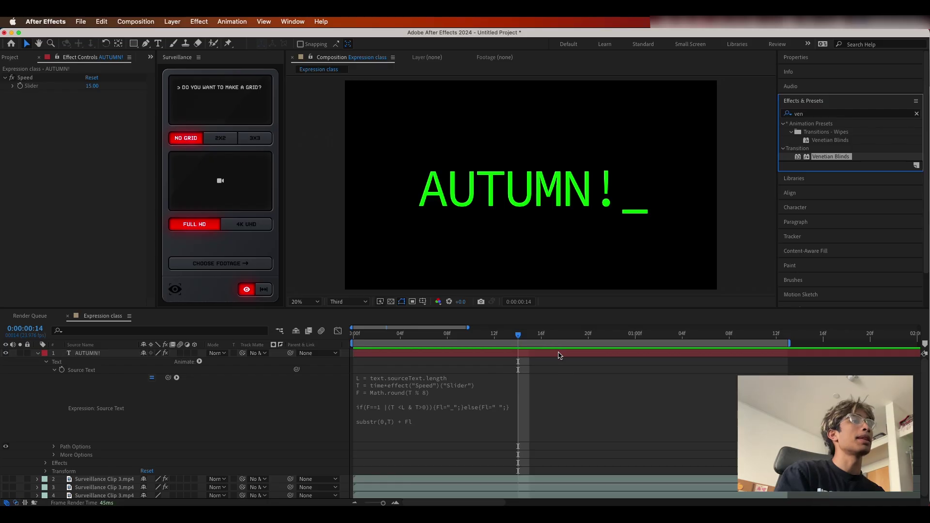
{"action": "left_click_drag", "start_coordinate": [559, 355], "coordinate": [559, 355]}
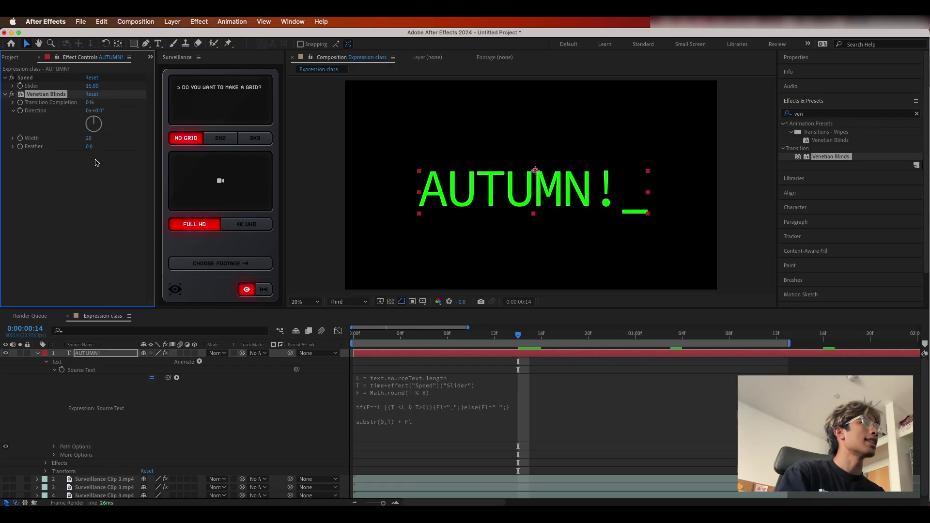
{"action": "left_click", "coordinate": [96, 112]}
{"action": "type", "text": "90"}
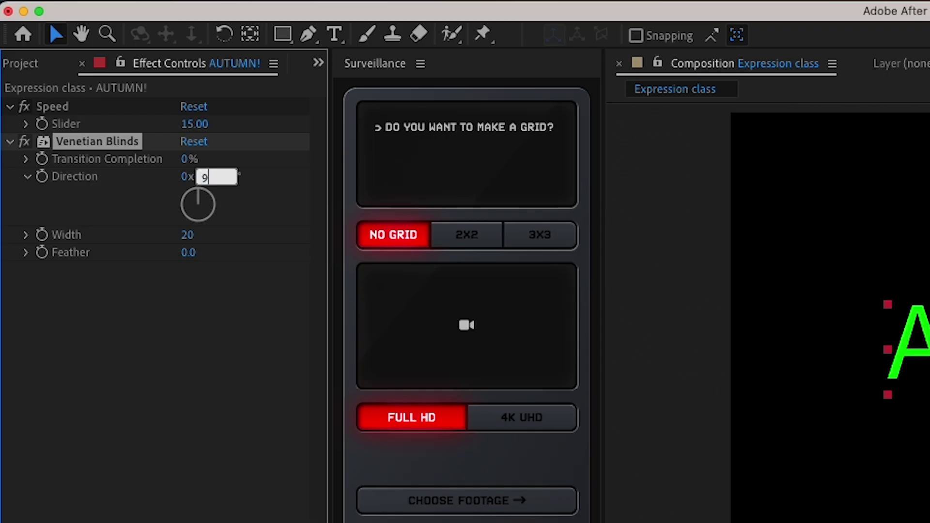
{"action": "key", "text": "Return"}
{"action": "left_click_drag", "start_coordinate": [90, 102], "coordinate": [81, 100]}
{"action": "left_click_drag", "start_coordinate": [170, 152], "coordinate": [184, 152]}
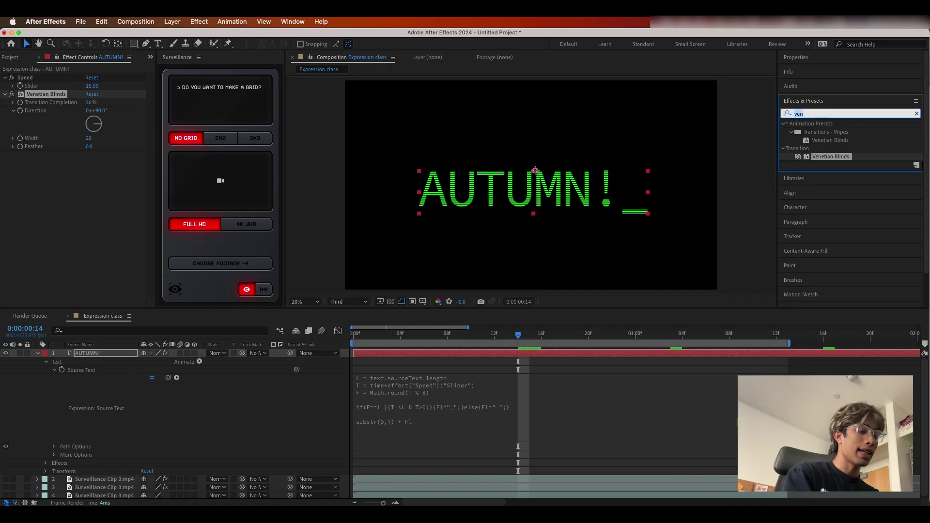
Step: Add Glow to AUTUMN! with Glow Radius 88 and preview the glowing text
{"action": "type", "text": "glow"}
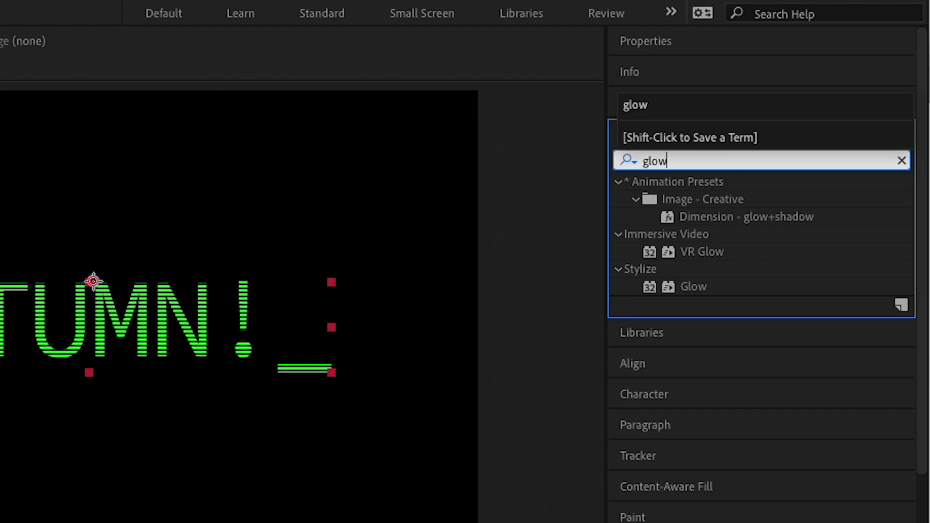
{"action": "left_click", "coordinate": [806, 173]}
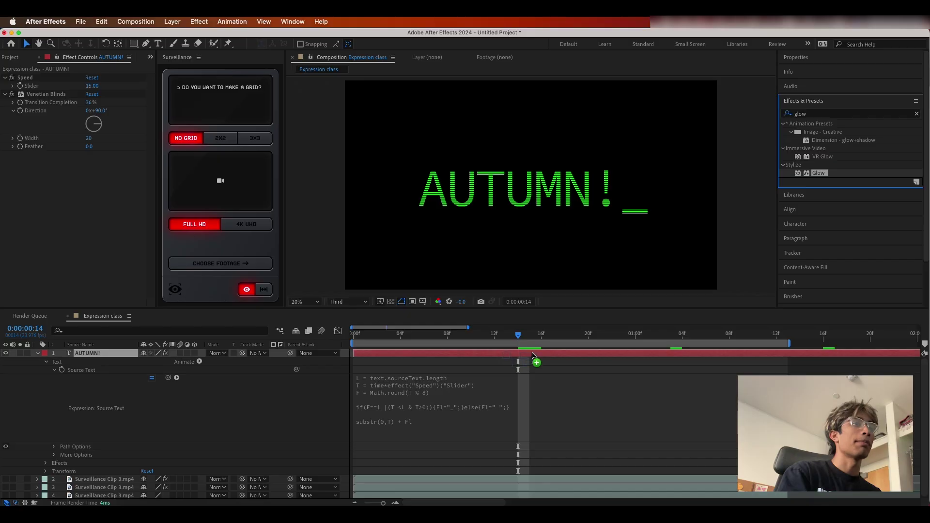
{"action": "left_click_drag", "start_coordinate": [694, 287], "coordinate": [88, 315]}
{"action": "left_click_drag", "start_coordinate": [94, 181], "coordinate": [128, 178]}
{"action": "key", "text": "space"}
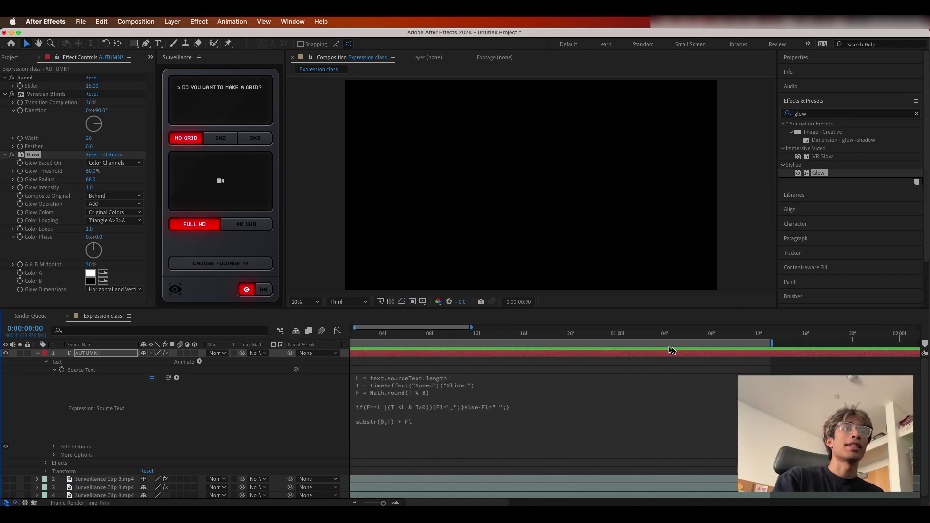
{"action": "key", "text": "space"}
{"action": "left_click", "coordinate": [613, 333]}
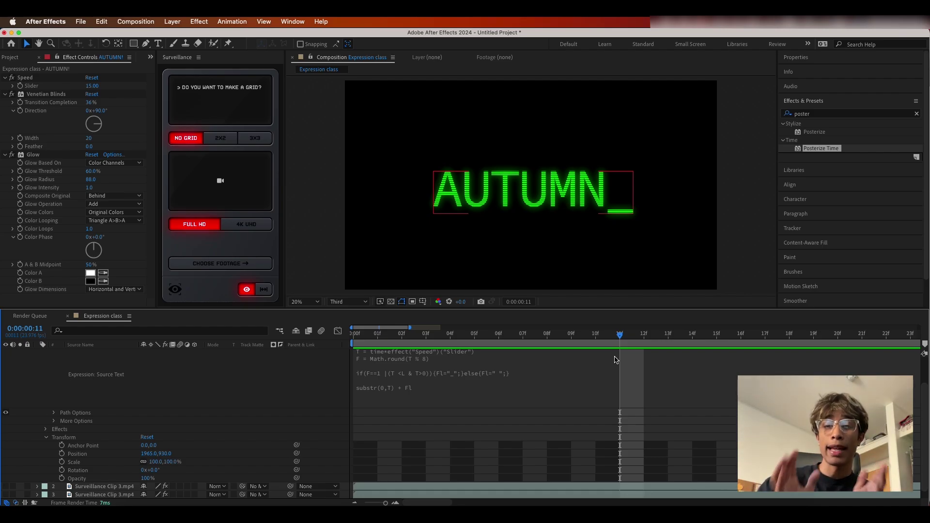
Step: Deselect AUTUMN!, show Posterize Time in the effects search, and return to frame 0
{"action": "left_click", "coordinate": [698, 280]}
{"action": "left_click", "coordinate": [828, 149]}
{"action": "left_click", "coordinate": [808, 114]}
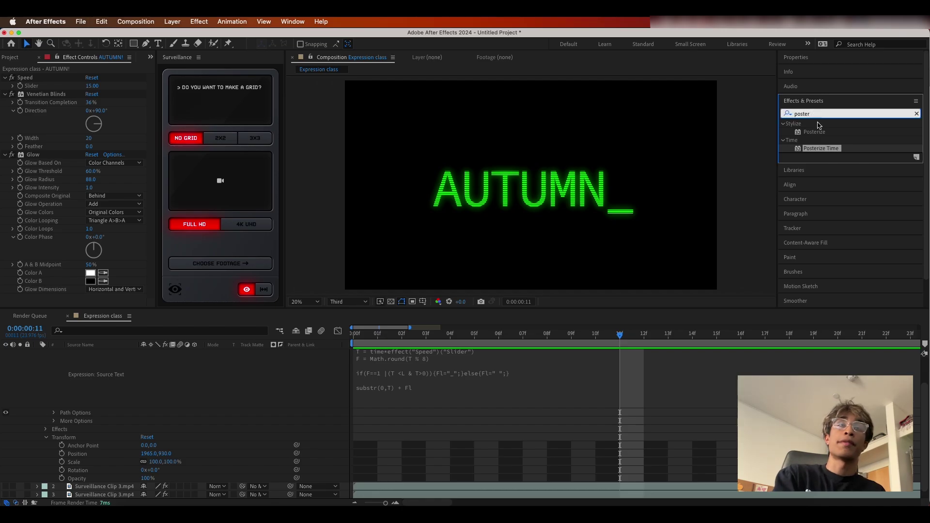
{"action": "mouse_move", "coordinate": [821, 152]}
{"action": "left_mouse_down"}
{"action": "mouse_move", "coordinate": [716, 186]}
{"action": "mouse_move", "coordinate": [651, 170]}
{"action": "mouse_move", "coordinate": [835, 160]}
{"action": "mouse_move", "coordinate": [832, 153]}
{"action": "left_mouse_up"}
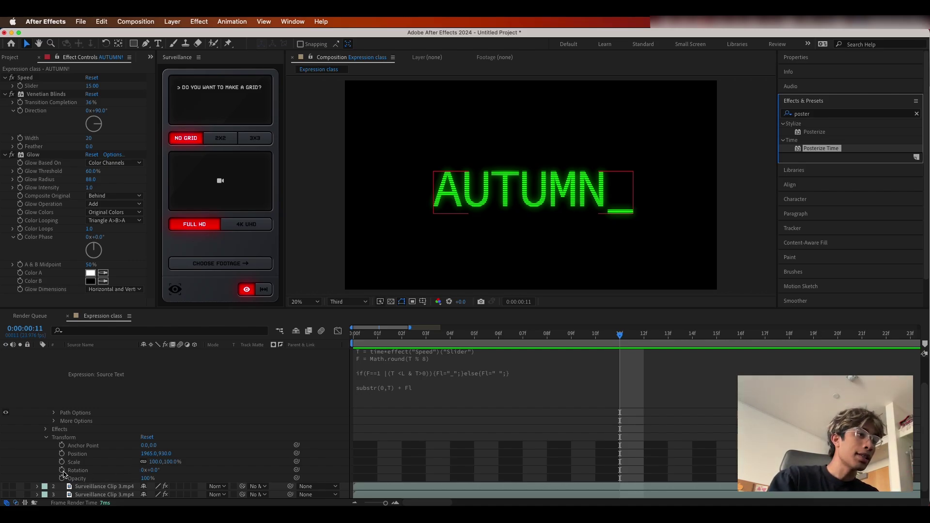
{"action": "key", "text": "Home"}
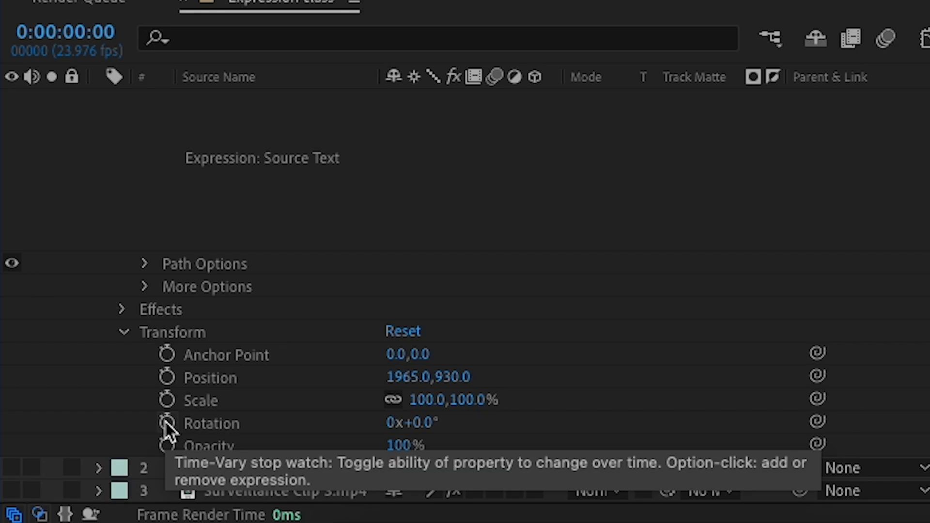
Step: Give Rotation a posterizeTime(12) and time*60 expression and preview the choppy spin
{"action": "left_click", "coordinate": [164, 420], "text": "alt"}
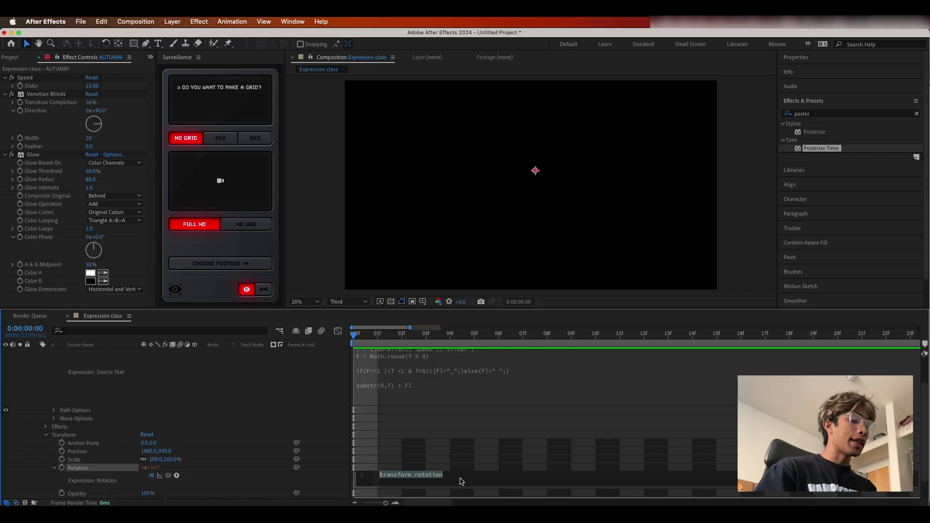
{"action": "type", "text": "post"}
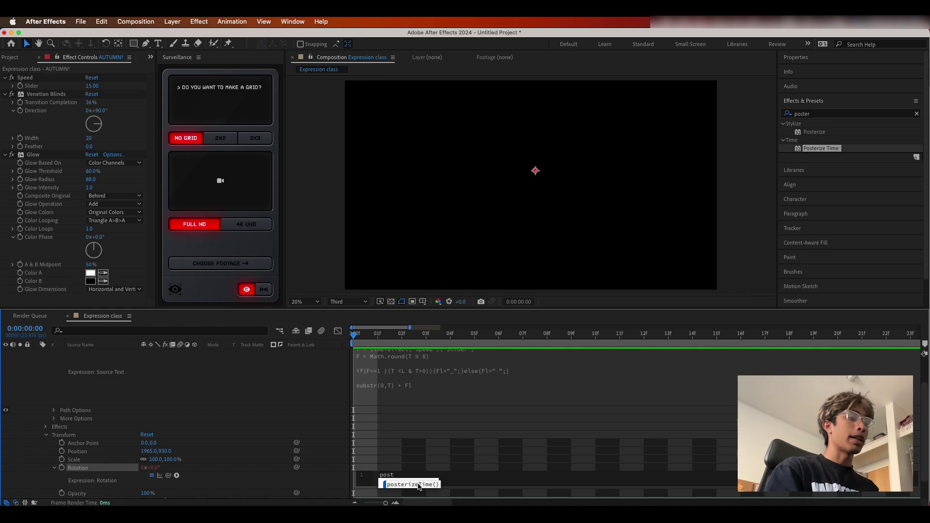
{"action": "left_click", "coordinate": [419, 485]}
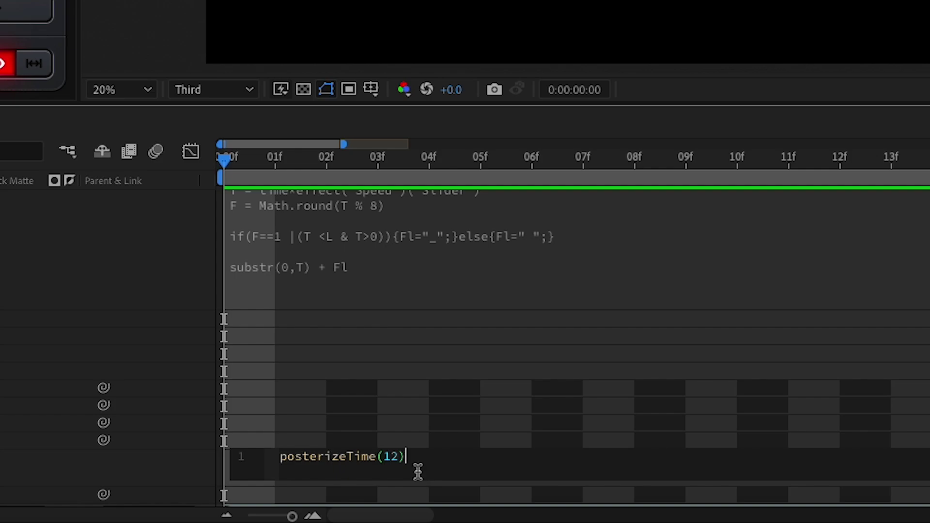
{"action": "key", "text": "Return"}
{"action": "type", "text": "time"}
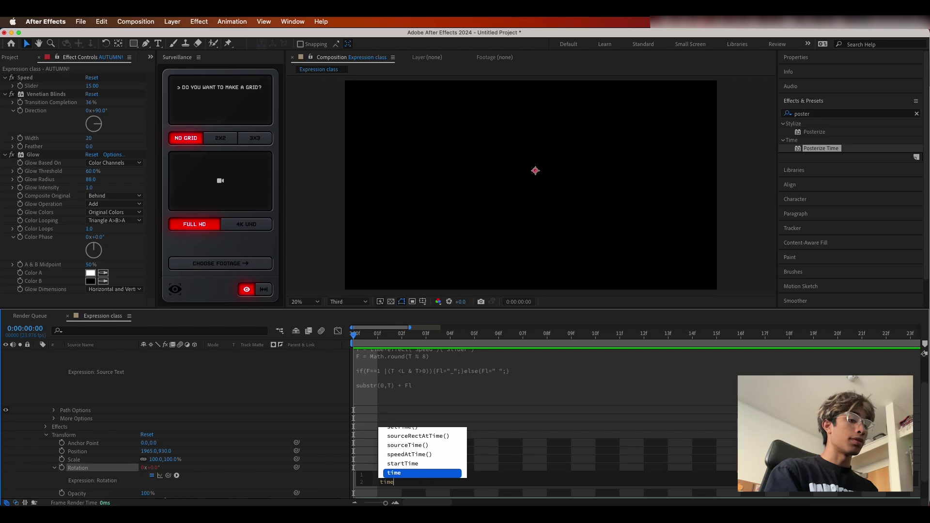
{"action": "type", "text": "*"}
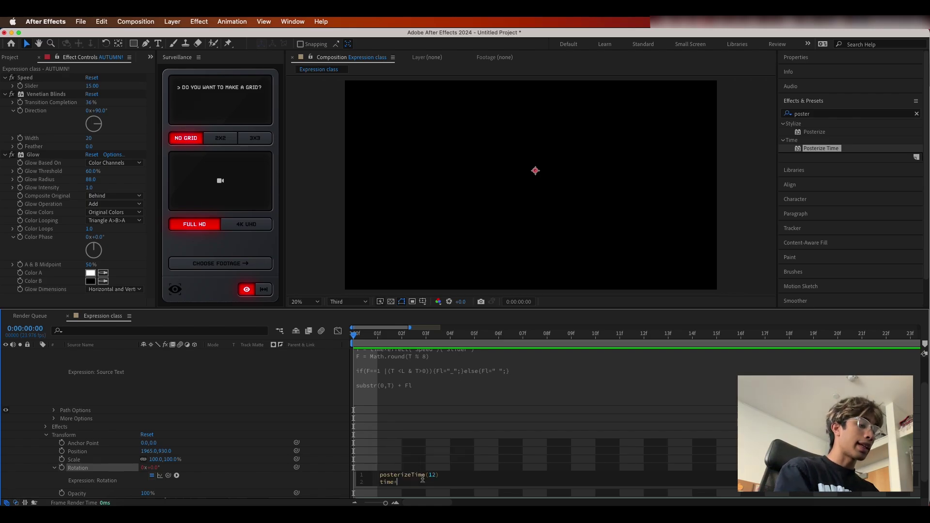
{"action": "type", "text": "60"}
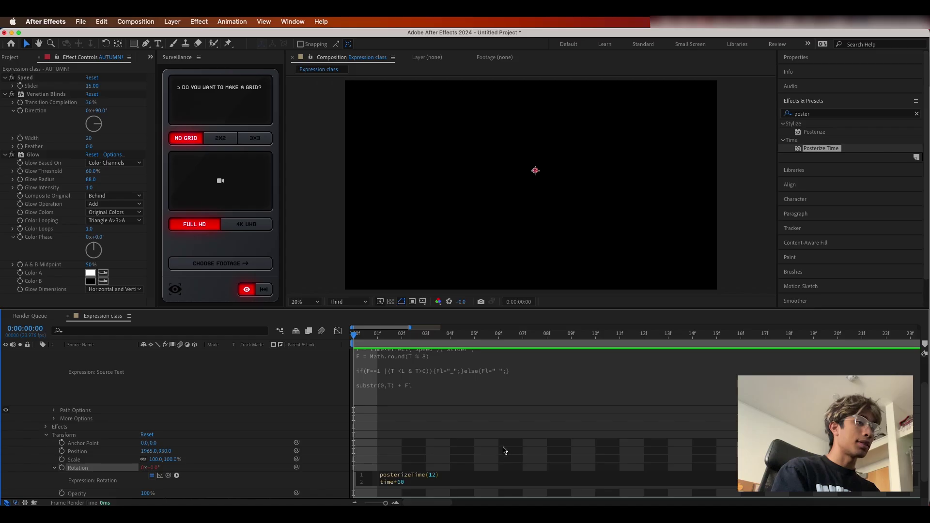
{"action": "left_click", "coordinate": [506, 450]}
{"action": "key", "text": "space"}
Step: Check frame 13, zoom the timeline to about three seconds, and deselect AUTUMN!
{"action": "left_click", "coordinate": [666, 334]}
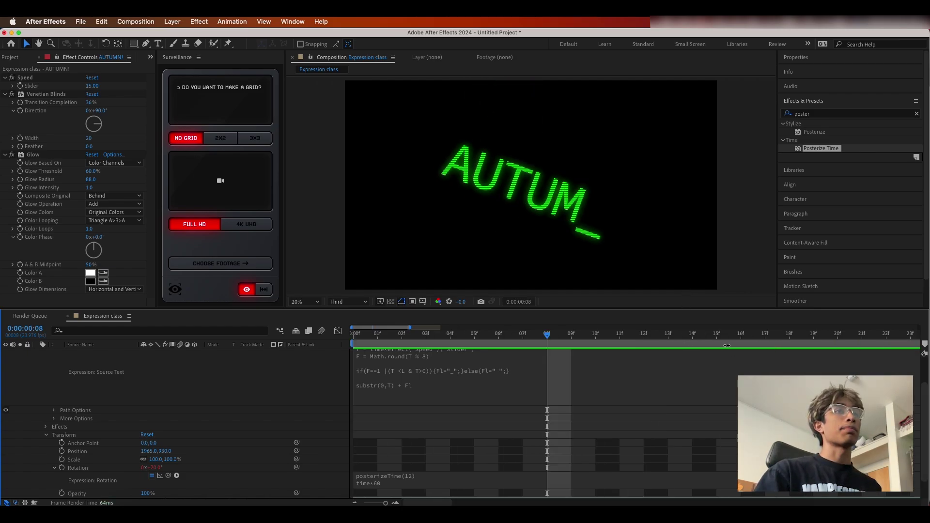
{"action": "key", "text": "minus"}
{"action": "key", "text": "minus"}
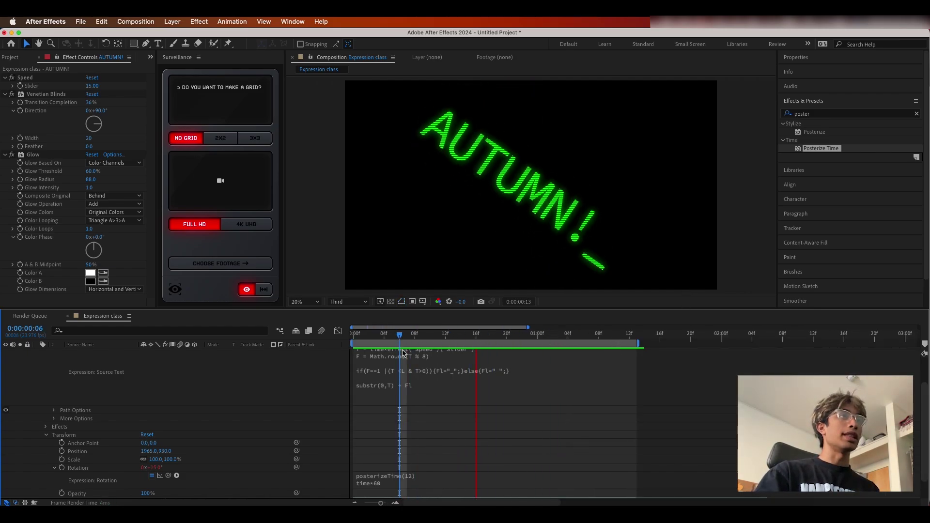
{"action": "left_click", "coordinate": [417, 351]}
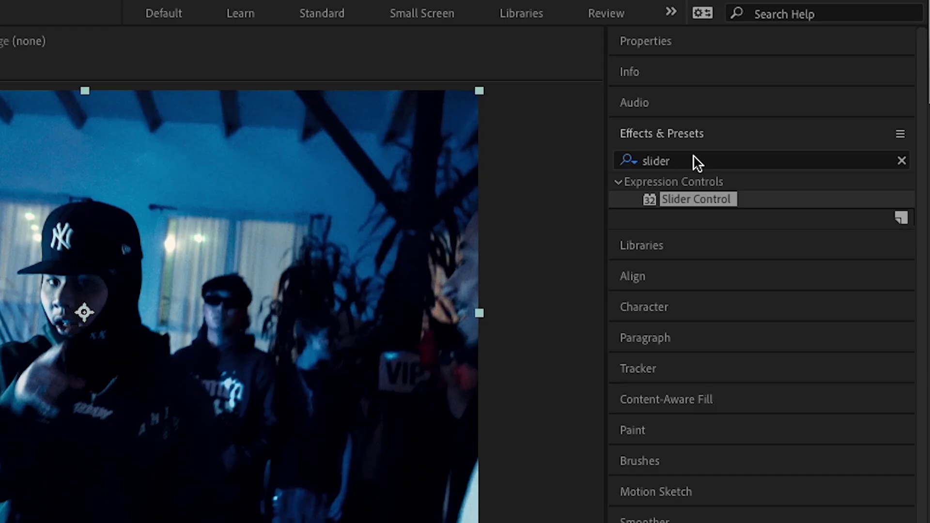
Step: Apply a Slider Control effect to Surveillance Clip 3.mp4 layer 4
{"action": "left_click", "coordinate": [819, 113]}
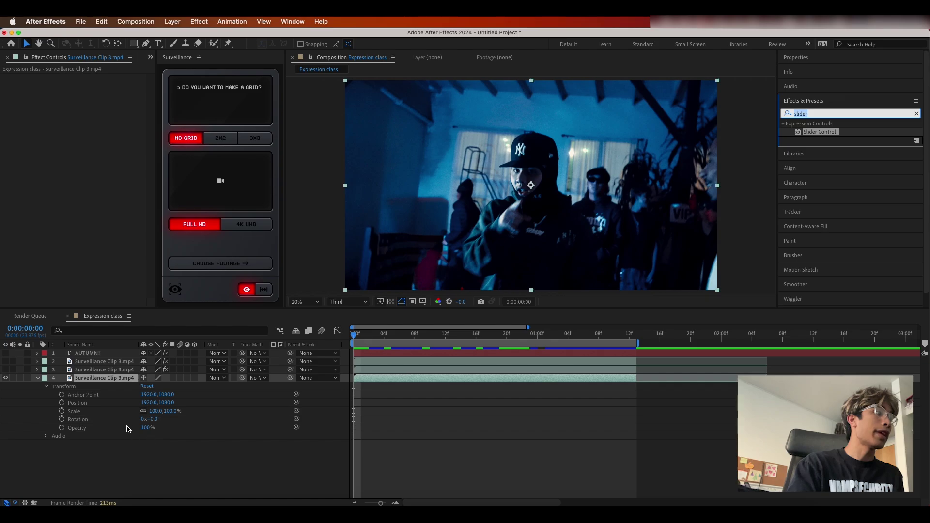
{"action": "left_click", "coordinate": [704, 203]}
{"action": "left_click_drag", "start_coordinate": [824, 136], "coordinate": [124, 380]}
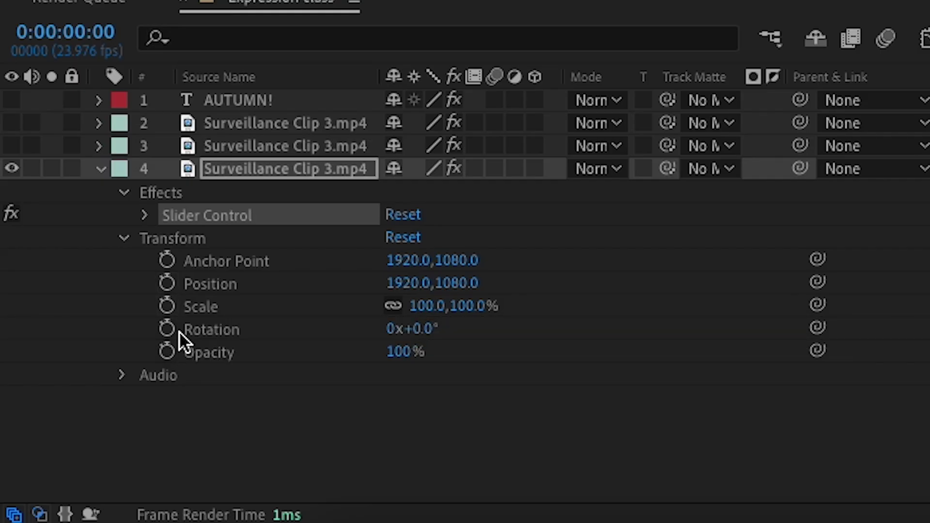
Step: Give layer 4's Position the expression wiggle(10, effect("Slider Control")("Slider"))
{"action": "left_click", "coordinate": [170, 283], "text": "alt"}
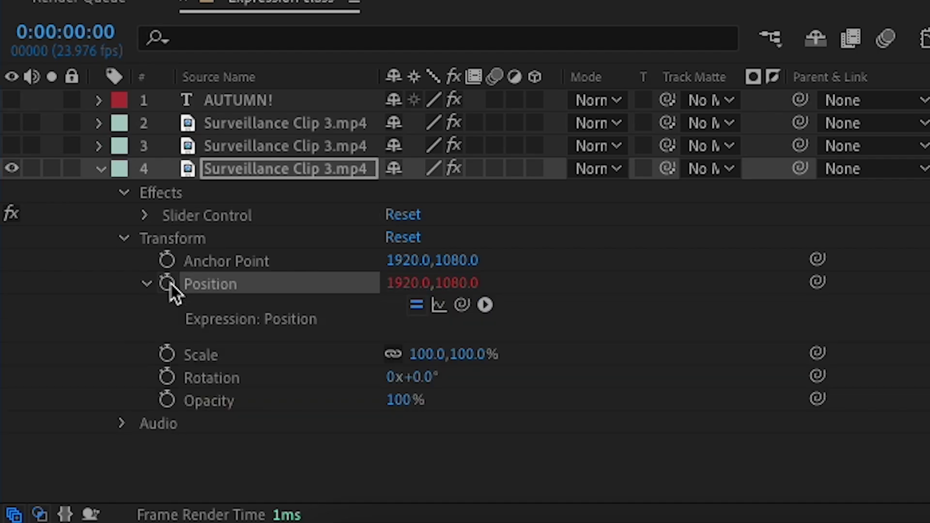
{"action": "double_click", "coordinate": [445, 427]}
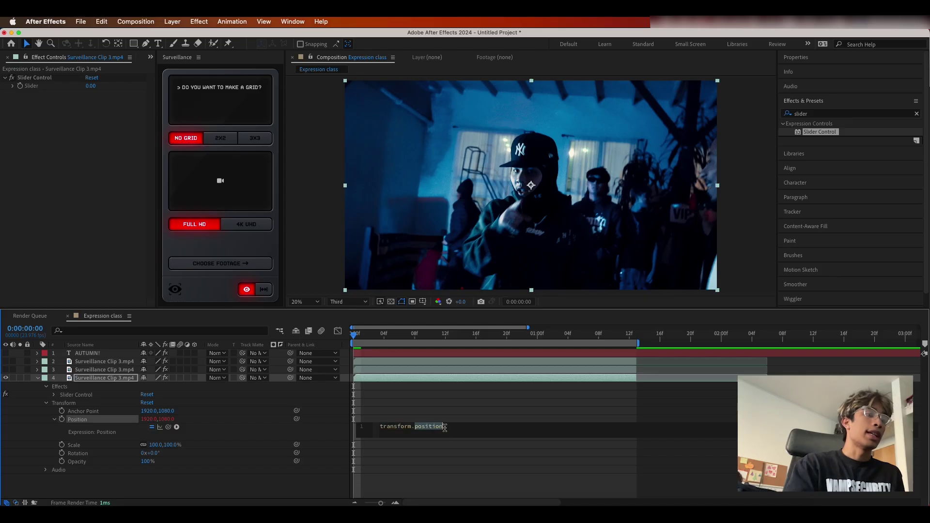
{"action": "key", "text": "super+a"}
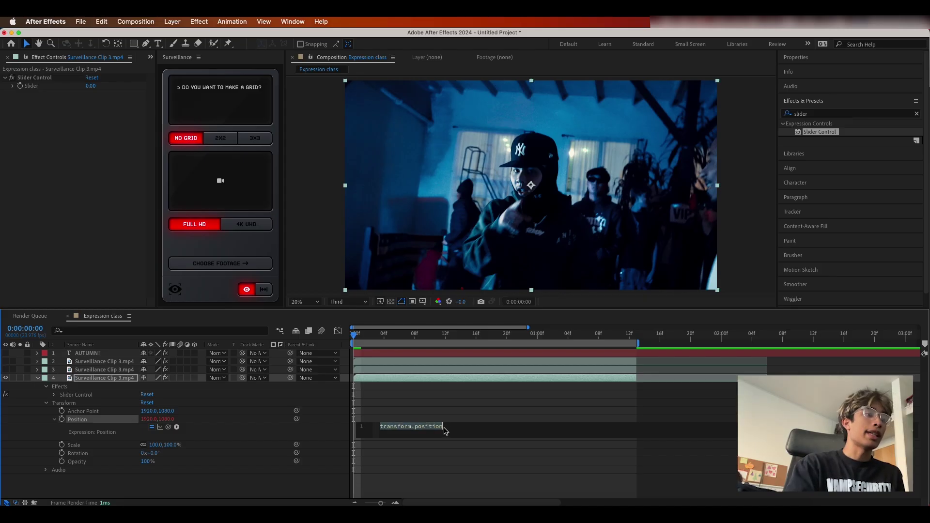
{"action": "type", "text": "wigg"}
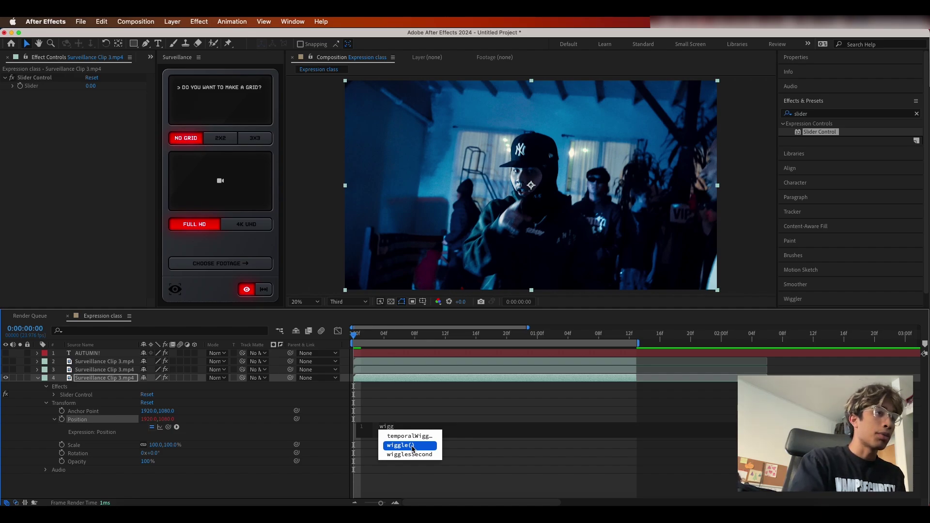
{"action": "left_click", "coordinate": [413, 445]}
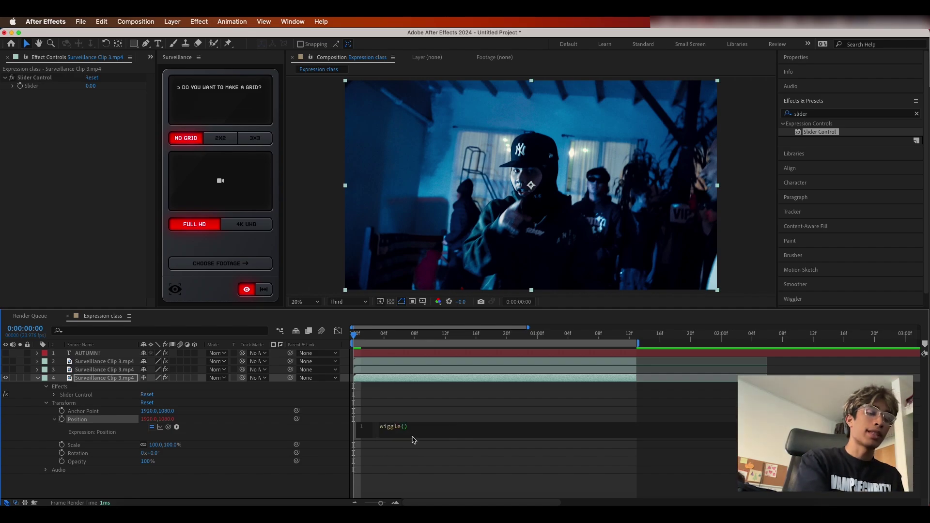
{"action": "type", "text": "1"}
{"action": "type", "text": "0,"}
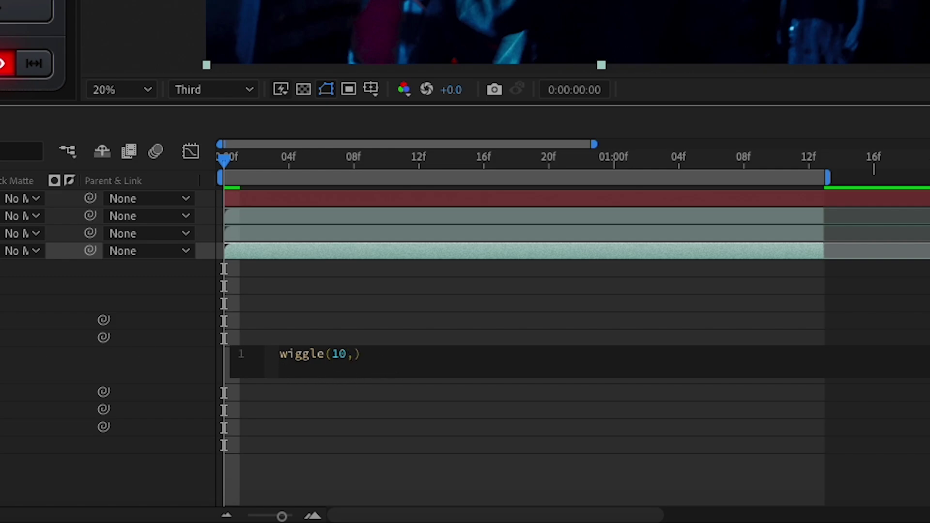
{"action": "left_click_drag", "start_coordinate": [103, 336], "coordinate": [30, 87]}
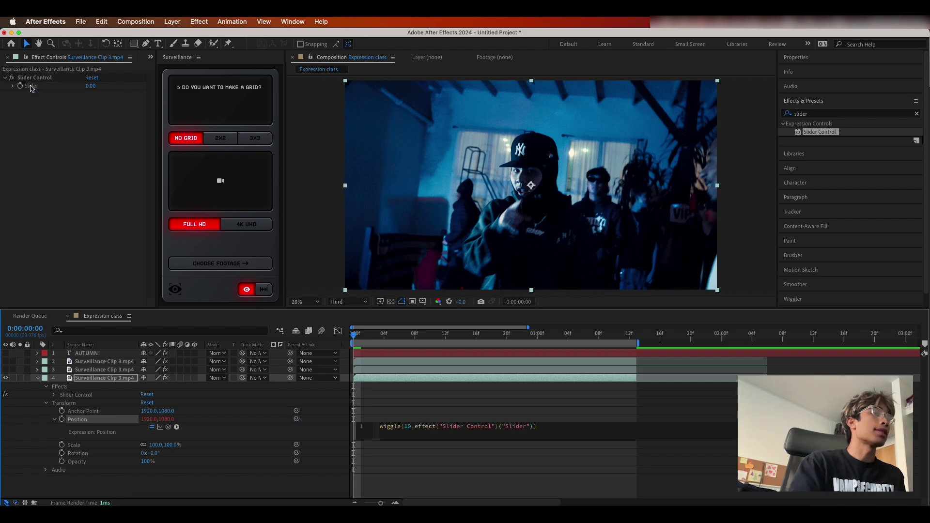
Step: Commit the wiggle expression and preview the shake while varying the Slider strength
{"action": "left_click", "coordinate": [436, 406]}
{"action": "key", "text": "space"}
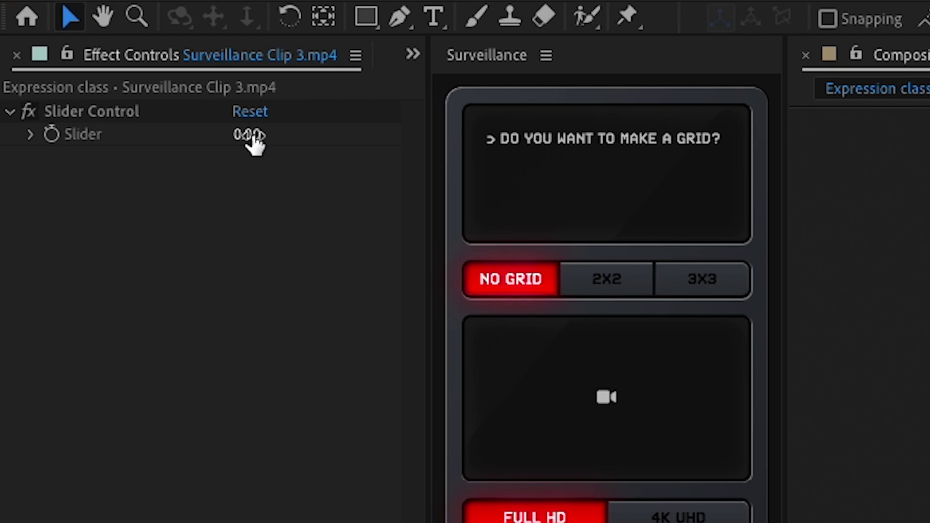
{"action": "left_click_drag", "start_coordinate": [92, 88], "coordinate": [147, 85]}
{"action": "left_click_drag", "start_coordinate": [403, 132], "coordinate": [443, 150]}
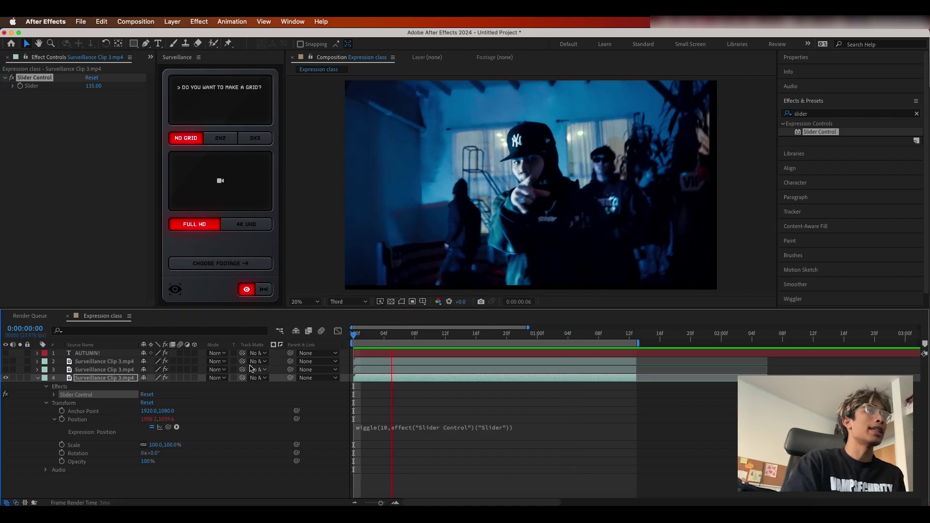
{"action": "key", "text": "space"}
{"action": "key", "text": "space"}
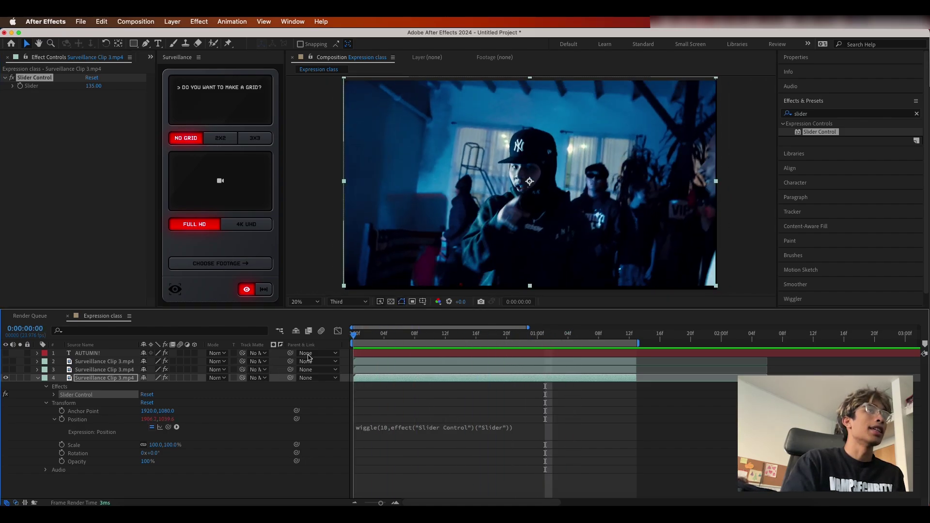
{"action": "key", "text": "space"}
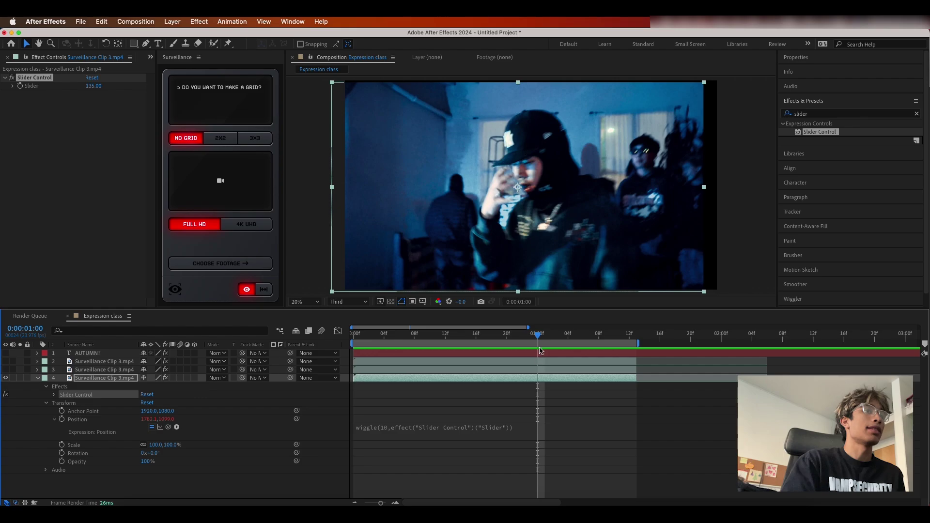
{"action": "key", "text": "space"}
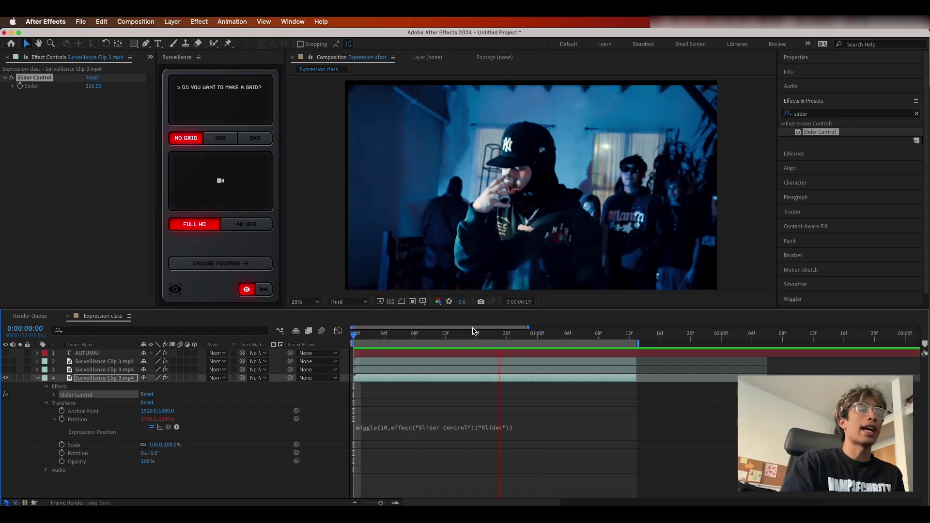
{"action": "key", "text": "space"}
Step: Check the shake around frames 4 and 6, then set the Slider to 0
{"action": "left_click", "coordinate": [384, 333]}
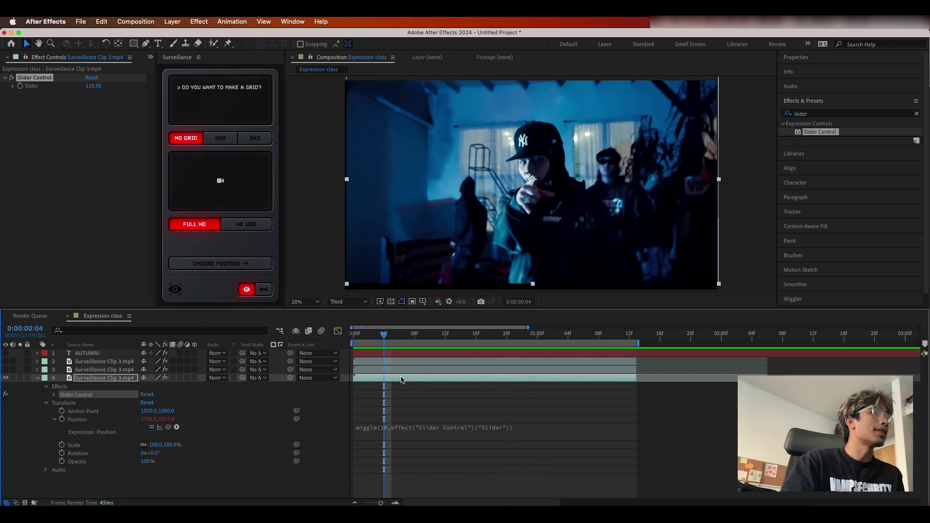
{"action": "left_click_drag", "start_coordinate": [384, 340], "coordinate": [398, 336]}
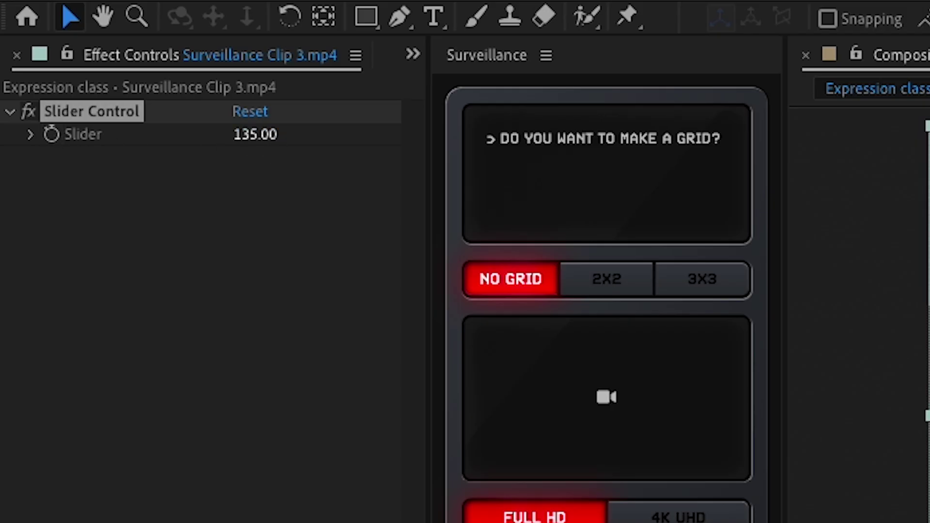
{"action": "left_click", "coordinate": [97, 87]}
{"action": "type", "text": "0"}
{"action": "key", "text": "Return"}
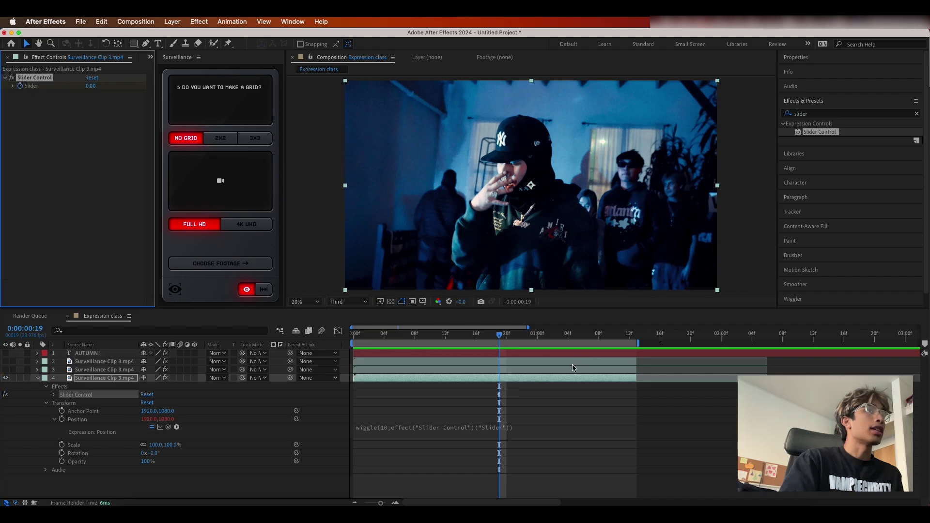
Step: Keyframe the Slider raised at one second and back to 0 at 1:05, then preview the burst
{"action": "left_click_drag", "start_coordinate": [500, 337], "coordinate": [536, 331]}
{"action": "left_click_drag", "start_coordinate": [91, 85], "coordinate": [102, 85]}
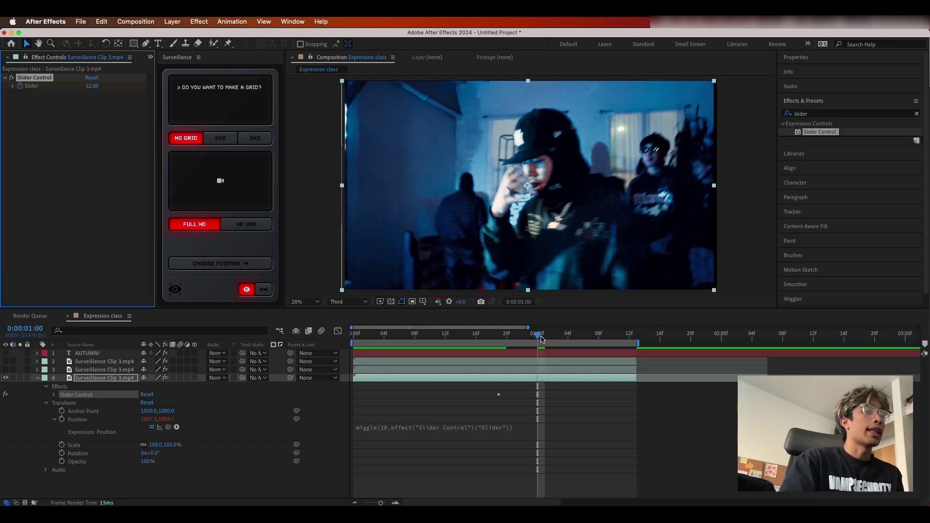
{"action": "left_click_drag", "start_coordinate": [537, 334], "coordinate": [576, 336]}
{"action": "left_click", "coordinate": [96, 86]}
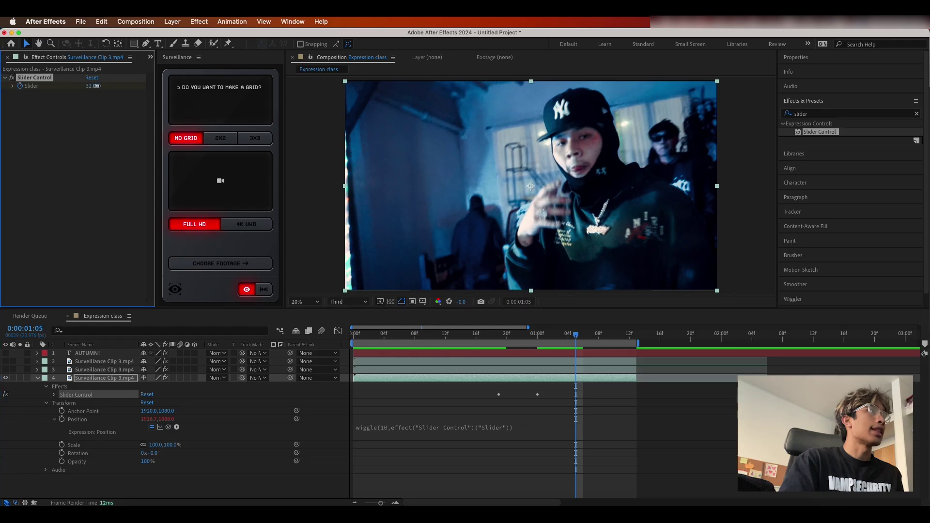
{"action": "type", "text": "0"}
{"action": "key", "text": "Return"}
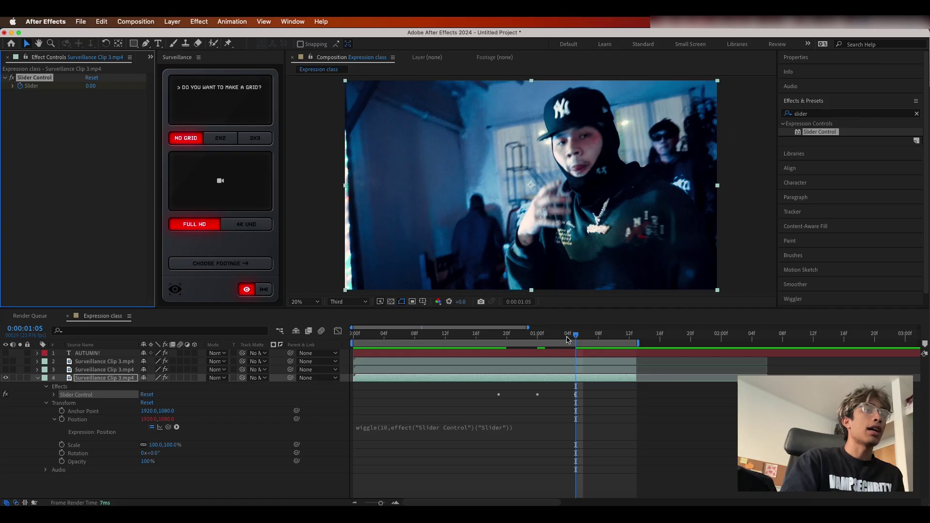
{"action": "key", "text": "space"}
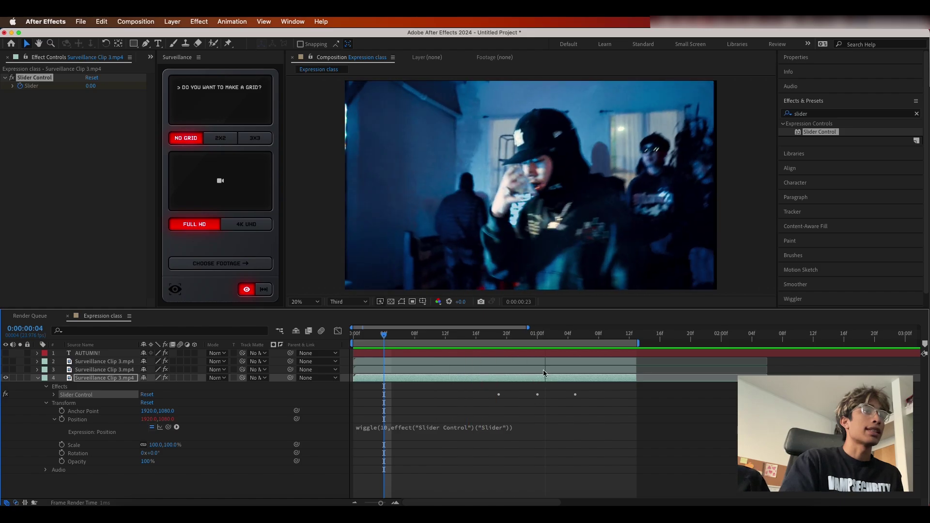
Step: Increase the Slider's one-second peak keyframe for a stronger shake and preview from frame 19
{"action": "left_click_drag", "start_coordinate": [558, 339], "coordinate": [538, 339]}
{"action": "left_click", "coordinate": [539, 398]}
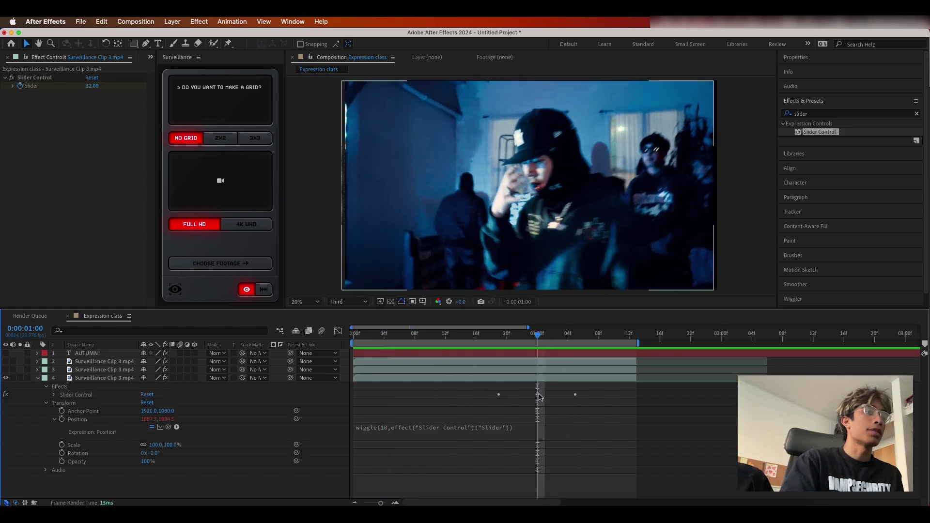
{"action": "left_click", "coordinate": [55, 394]}
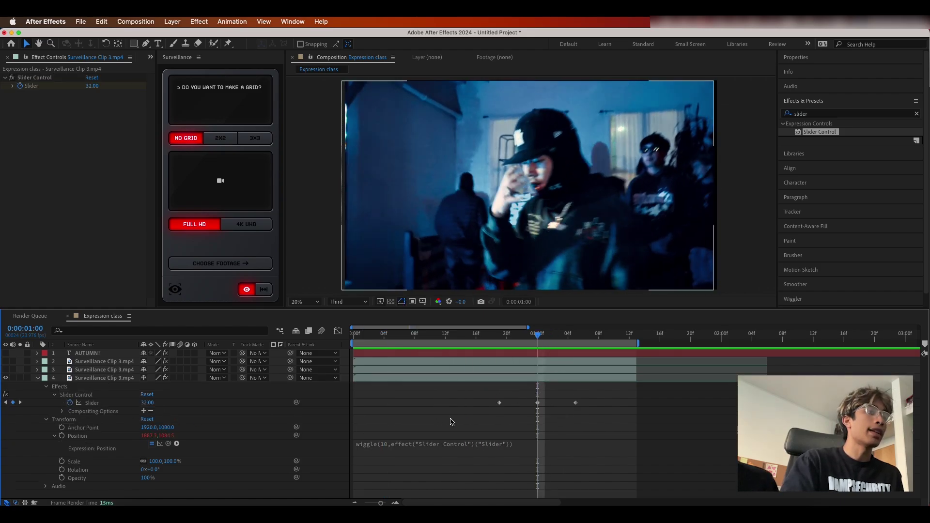
{"action": "left_click", "coordinate": [537, 403]}
{"action": "left_click_drag", "start_coordinate": [93, 87], "coordinate": [228, 77]}
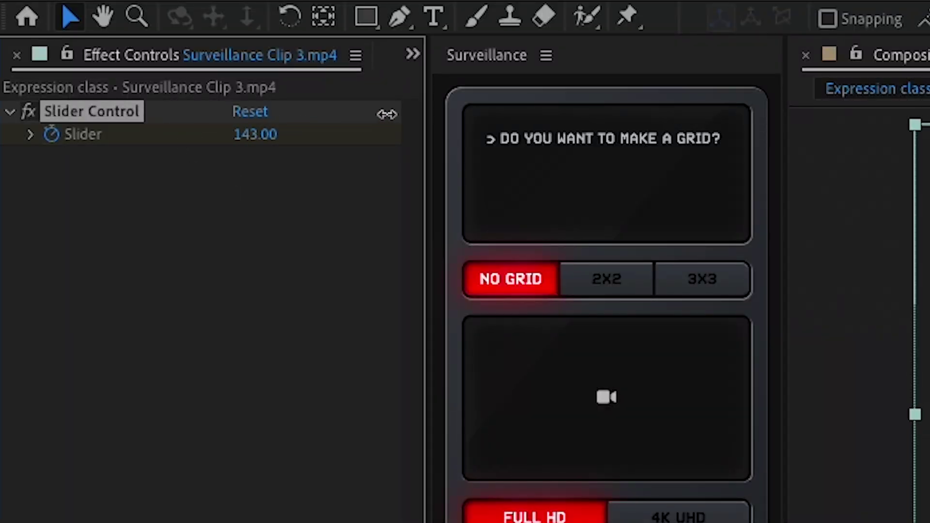
{"action": "left_click_drag", "start_coordinate": [538, 335], "coordinate": [498, 335]}
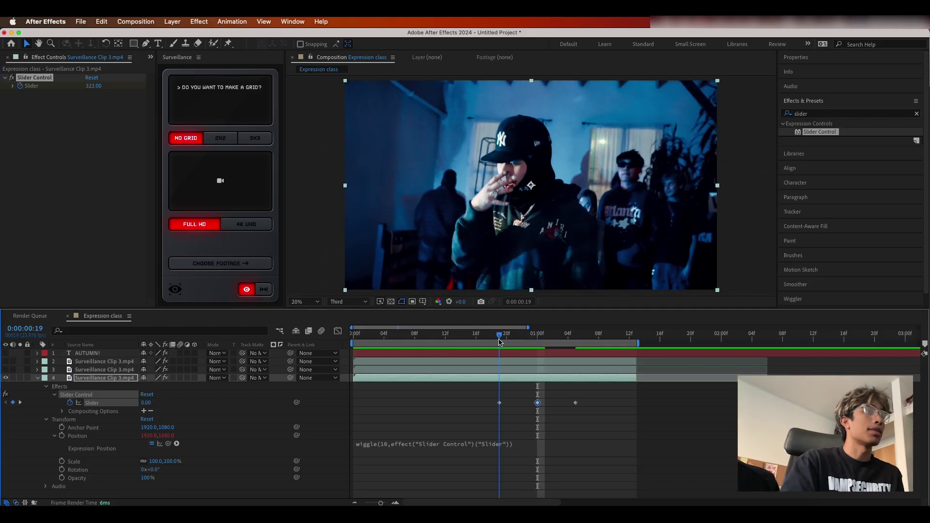
{"action": "key", "text": "space"}
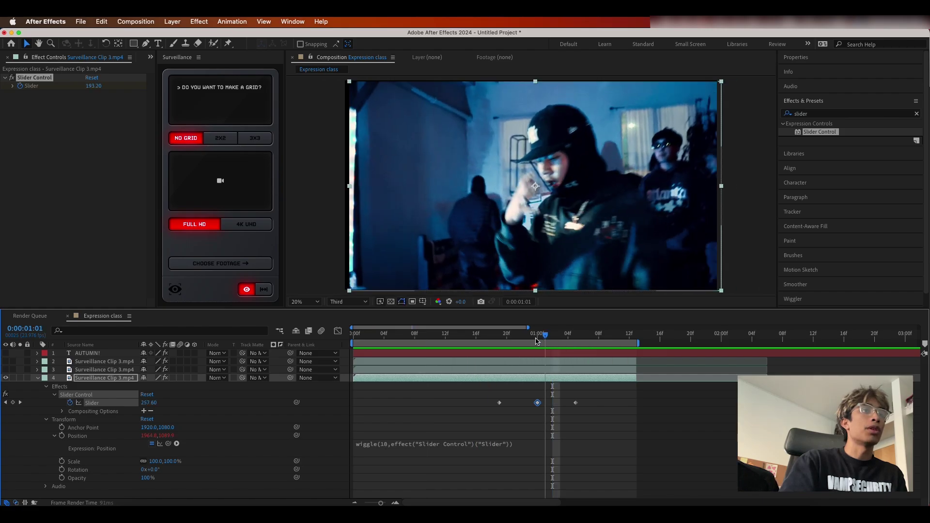
{"action": "left_click", "coordinate": [824, 114]}
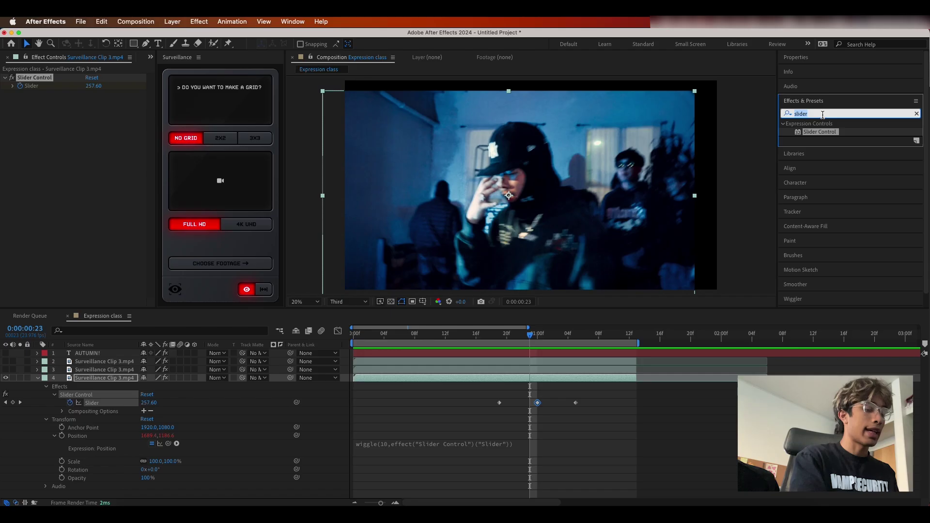
Step: Apply CC Force Motion Blur, setting Motion Blur Samples to 131 and Shutter Angle to 477
{"action": "type", "text": "motion"}
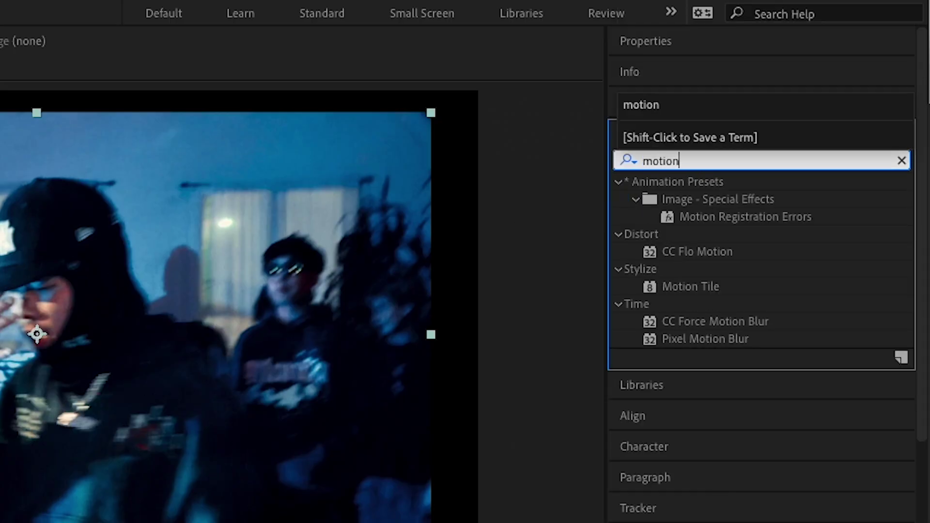
{"action": "left_click_drag", "start_coordinate": [741, 324], "coordinate": [518, 381]}
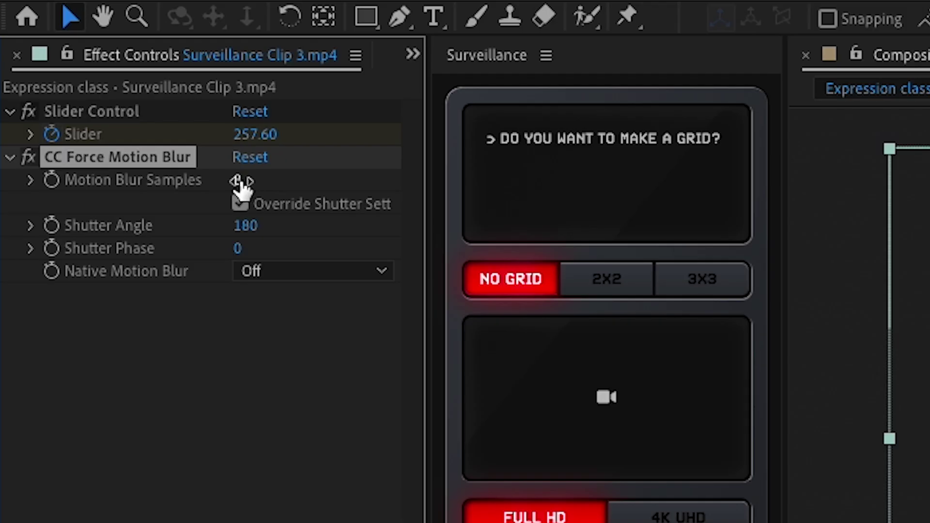
{"action": "left_click_drag", "start_coordinate": [89, 102], "coordinate": [141, 101]}
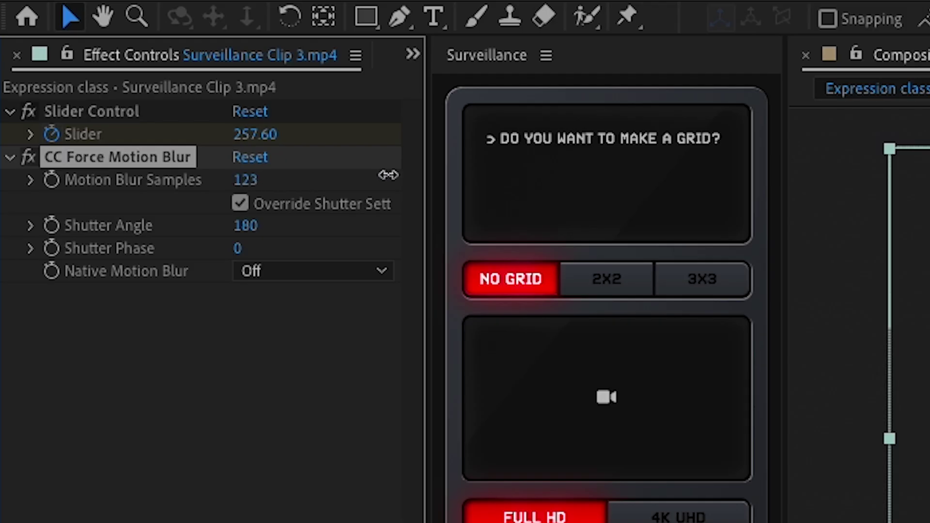
{"action": "left_click_drag", "start_coordinate": [388, 173], "coordinate": [399, 175]}
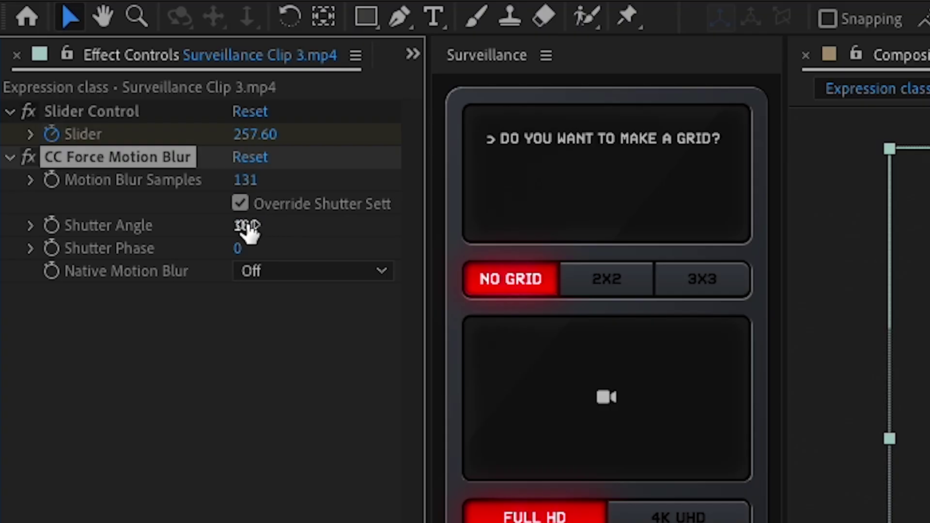
{"action": "left_click_drag", "start_coordinate": [90, 120], "coordinate": [231, 116]}
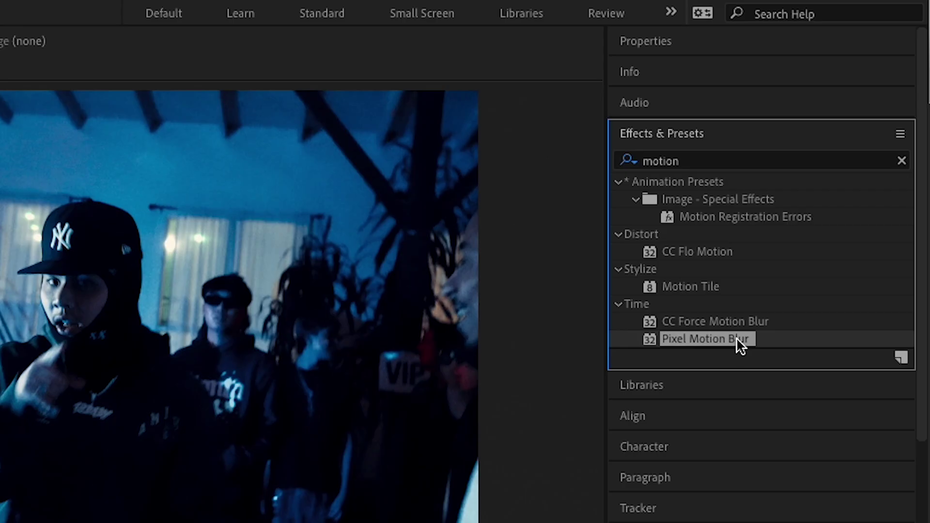
Step: Apply Pixel Motion Blur to the surveillance clip layer and preview the blurred shake bursts
{"action": "left_click_drag", "start_coordinate": [837, 200], "coordinate": [583, 376]}
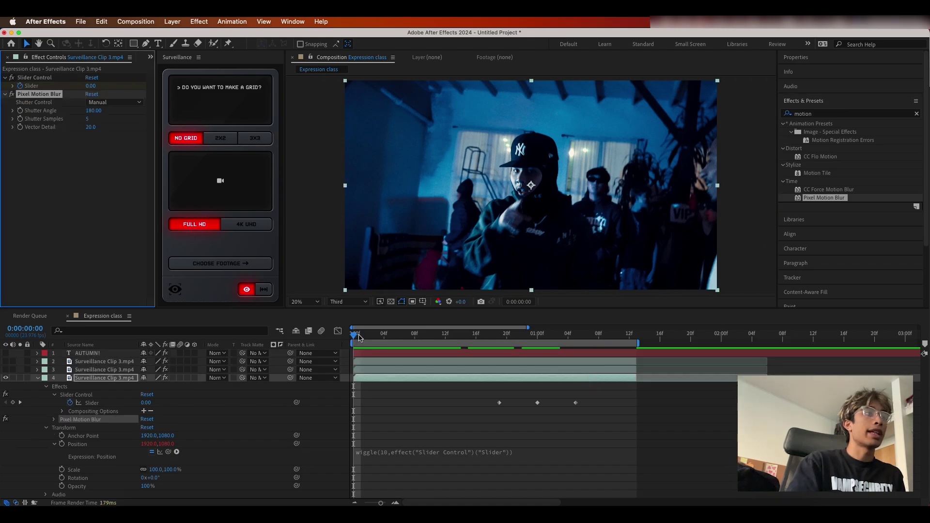
{"action": "key", "text": "space"}
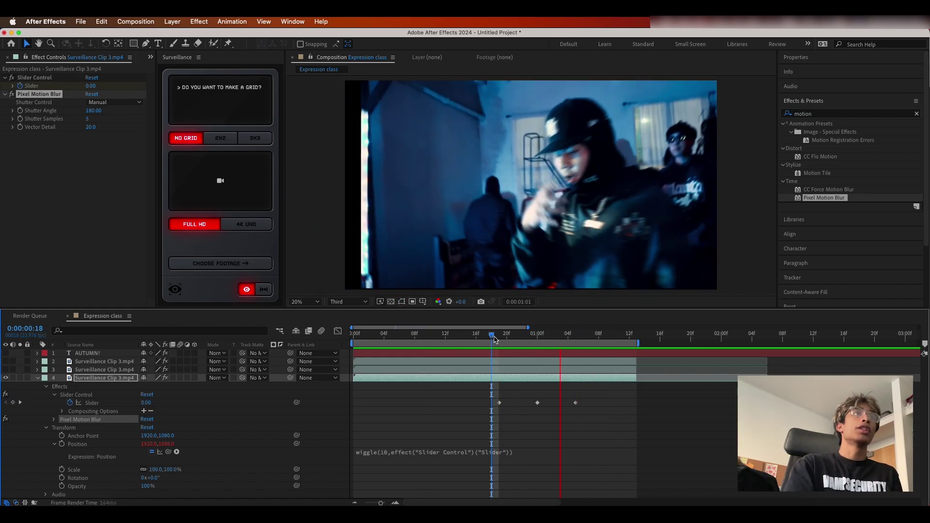
{"action": "key", "text": "space"}
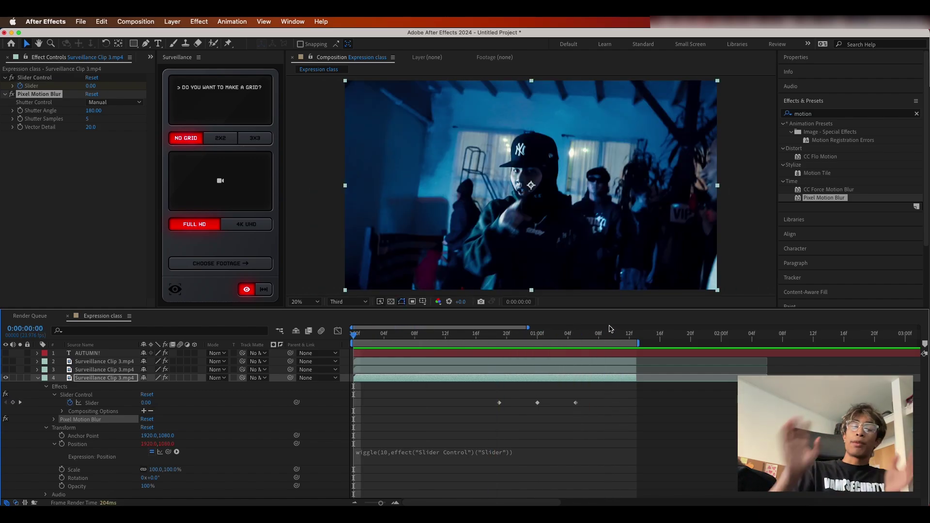